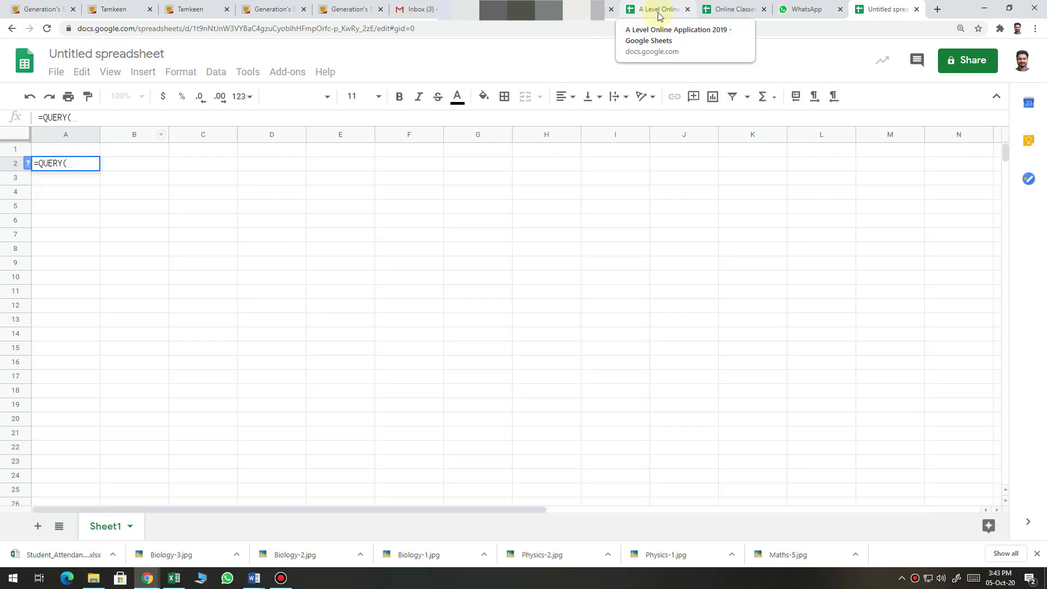
Open the Online Classes attendance spreadsheet and select its spreadsheet ID in the web address
click(718, 18)
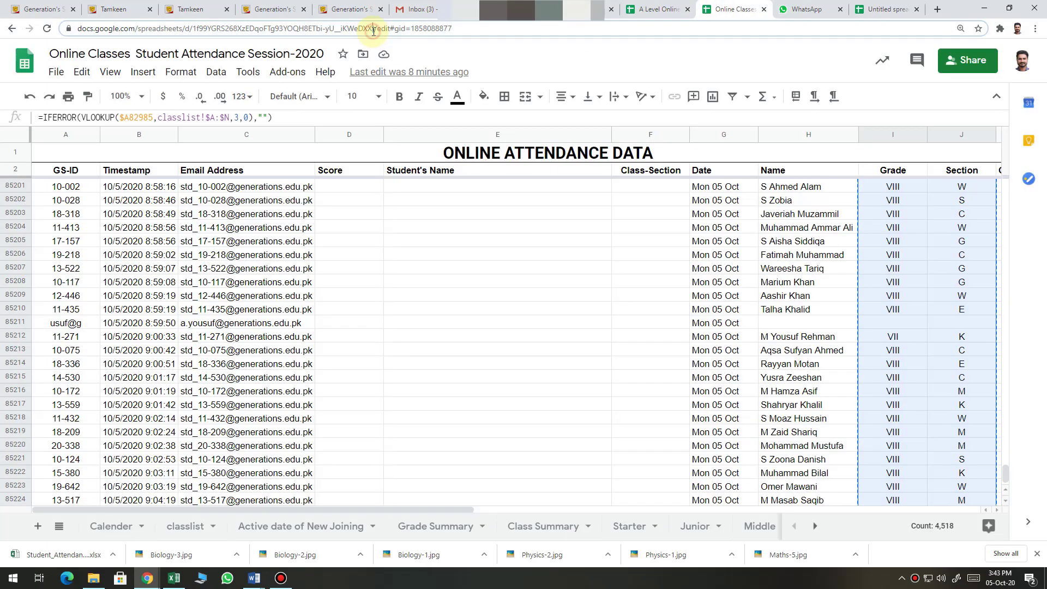
click(373, 30)
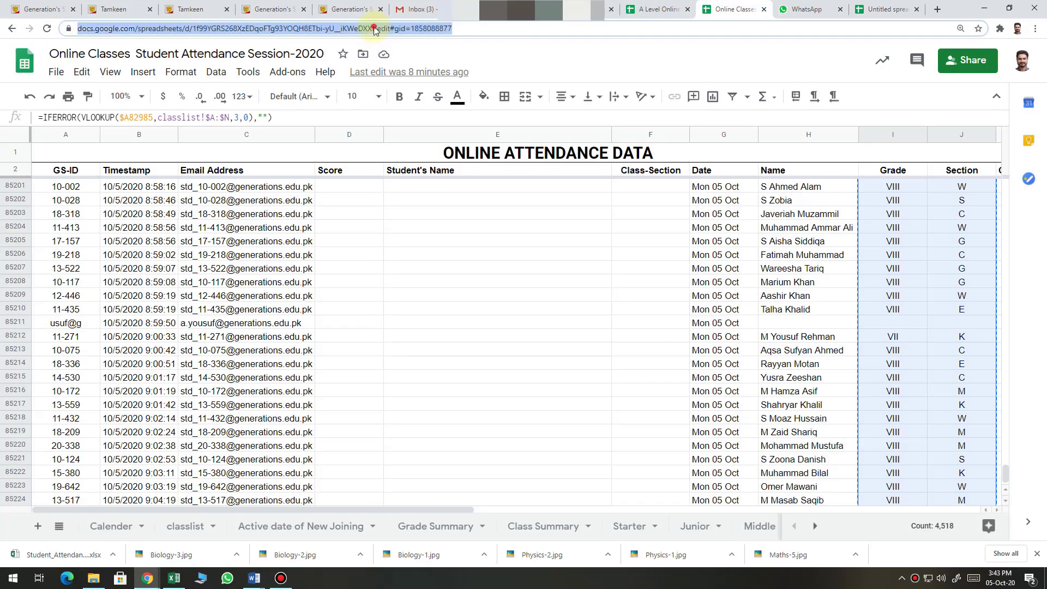
click(374, 28)
key(shift+Left)
key(shift+Left)
key(shift+Left)
key(shift+Left)
key(shift+Left)
key(shift+Left)
key(shift+Left)
key(shift+Left)
key(shift+Left)
key(shift+Left)
key(shift+Left)
key(shift+Left)
key(shift+Left)
key(shift+Left)
key(shift+Left)
key(shift+Left)
key(shift+Left)
key(shift+Left)
key(shift+Left)
key(shift+Left)
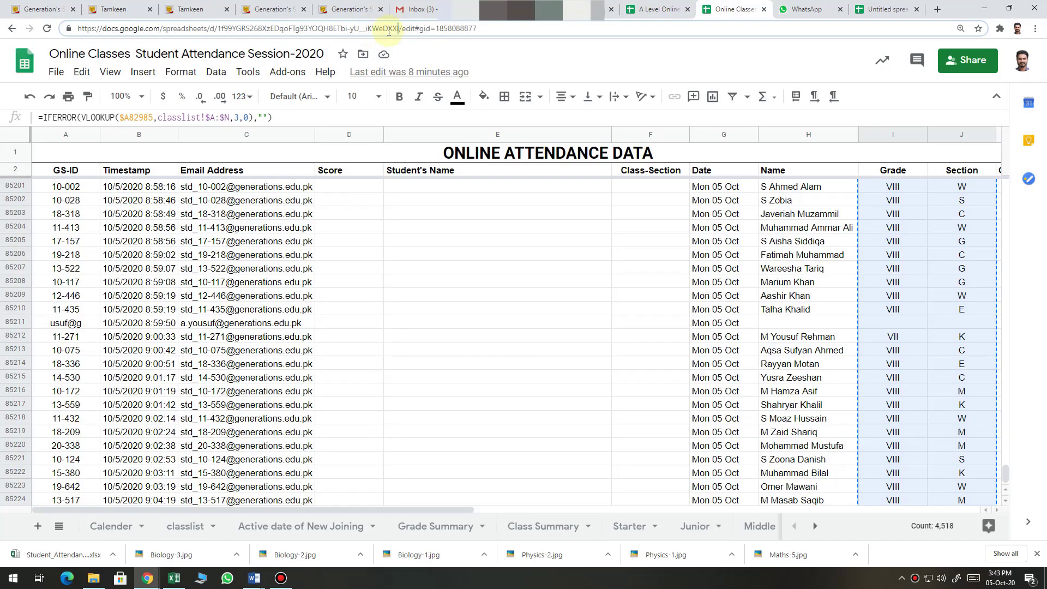
key(shift+Left)
key(shift+Left)
key(shift+Left)
key(shift+Left)
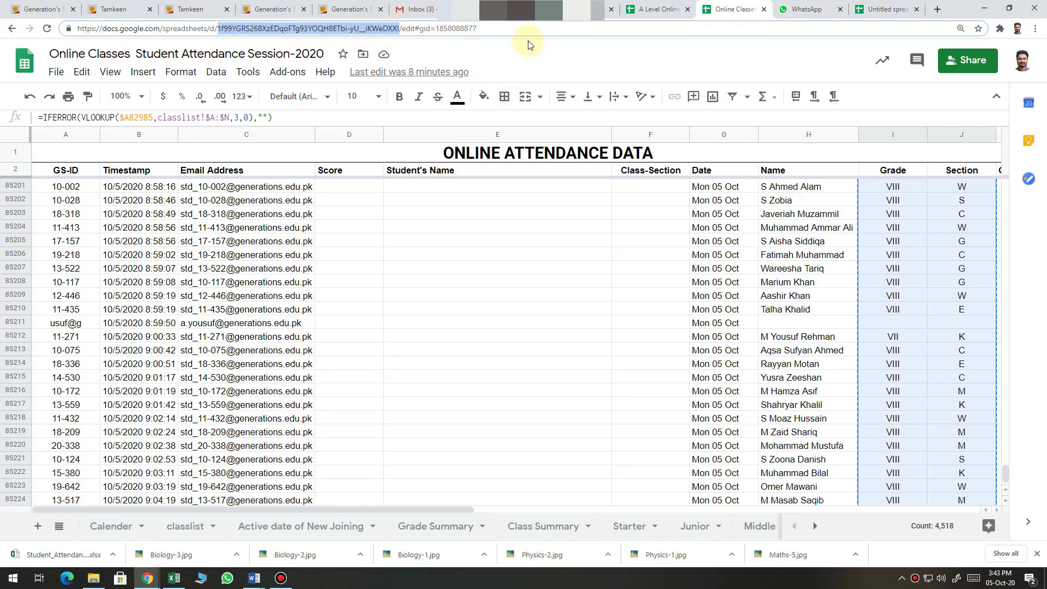
Insert IMPORTRANGE into A2's QUERY with the attendance spreadsheet ID as its source
click(867, 10)
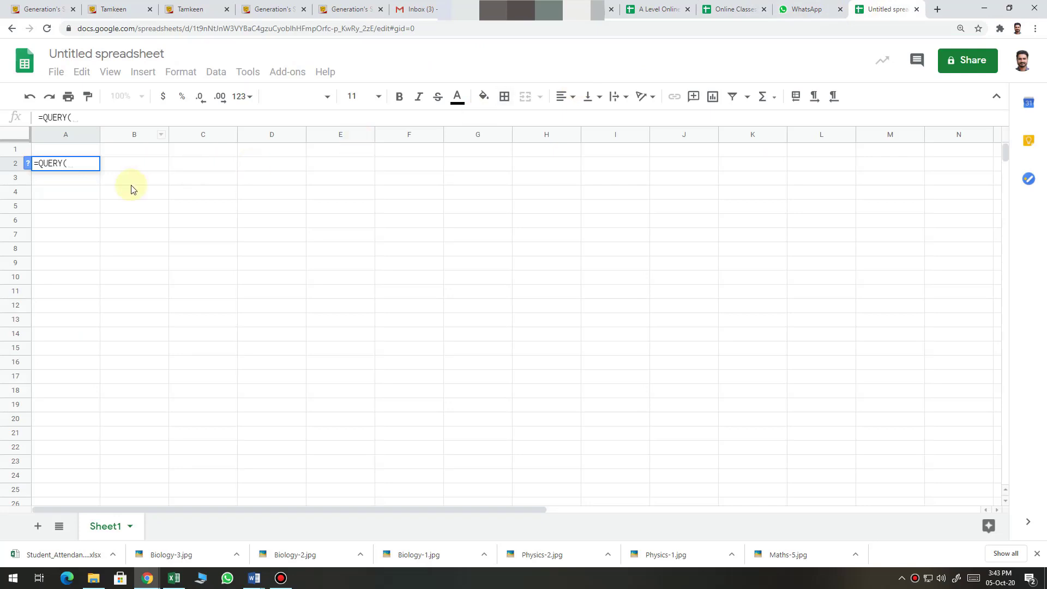
text(:")
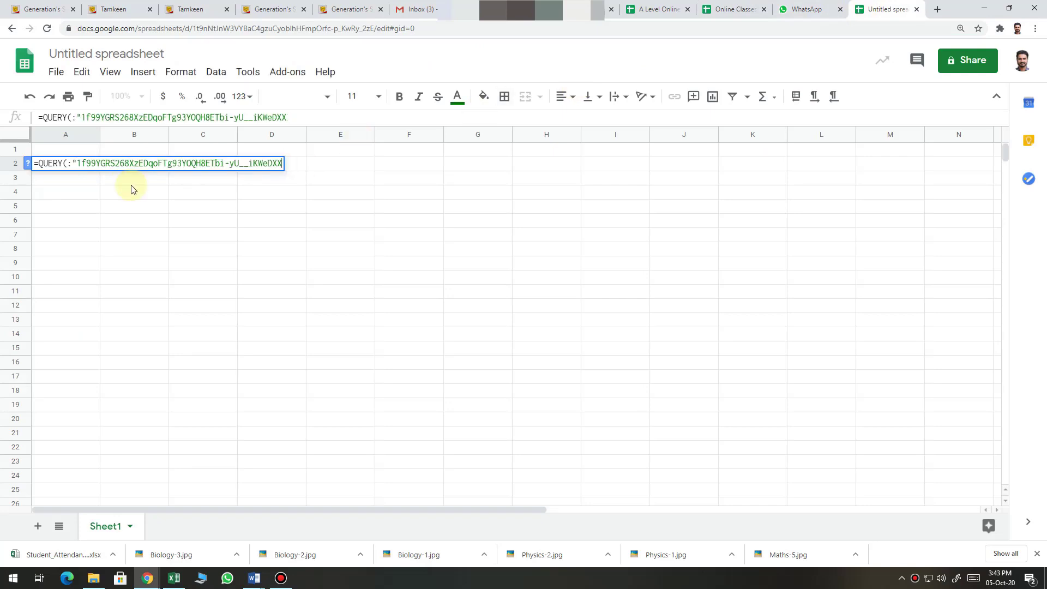
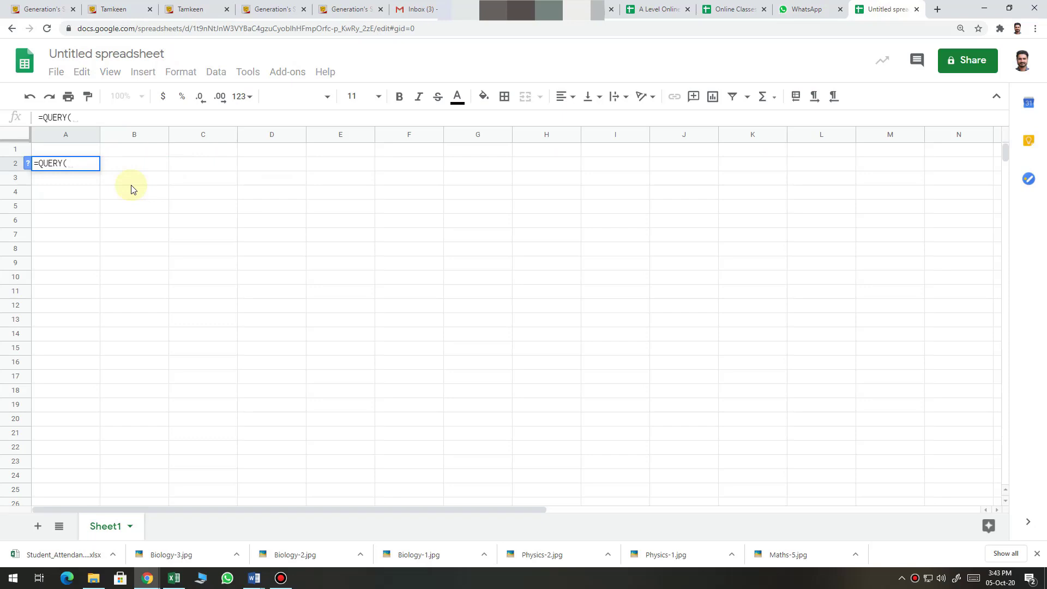
text(Impo)
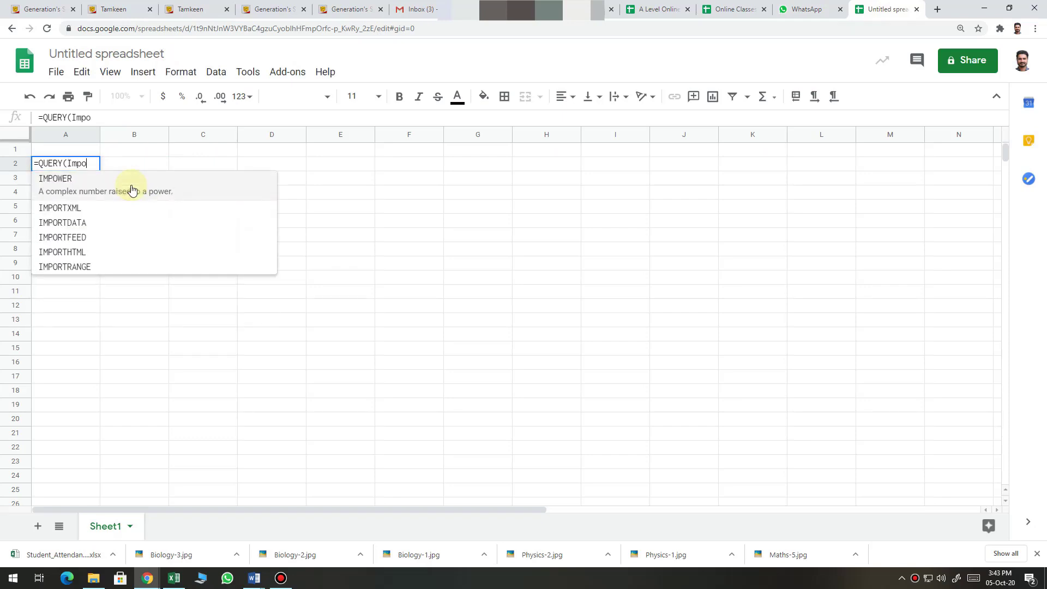
click(114, 270)
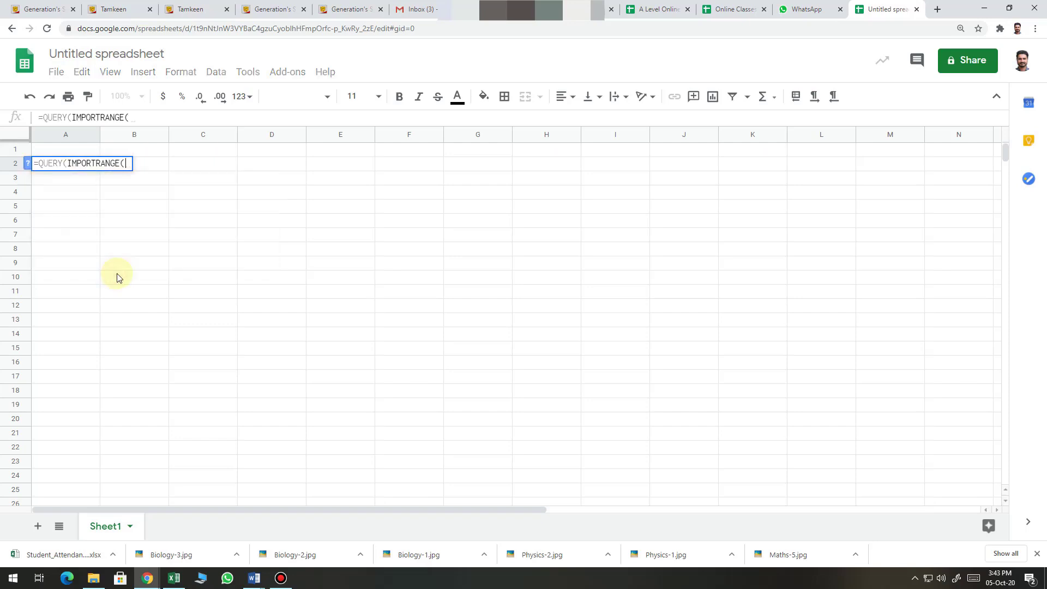
text(")
Add the "Classlist!A:N" range and begin the query text Select * Where Col=
text(")
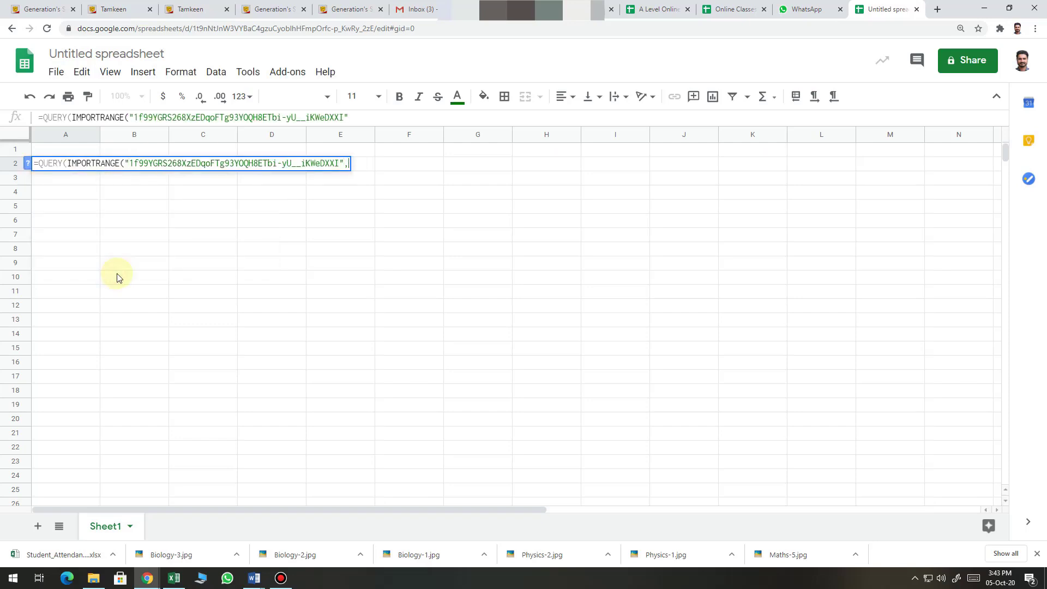
text(,)
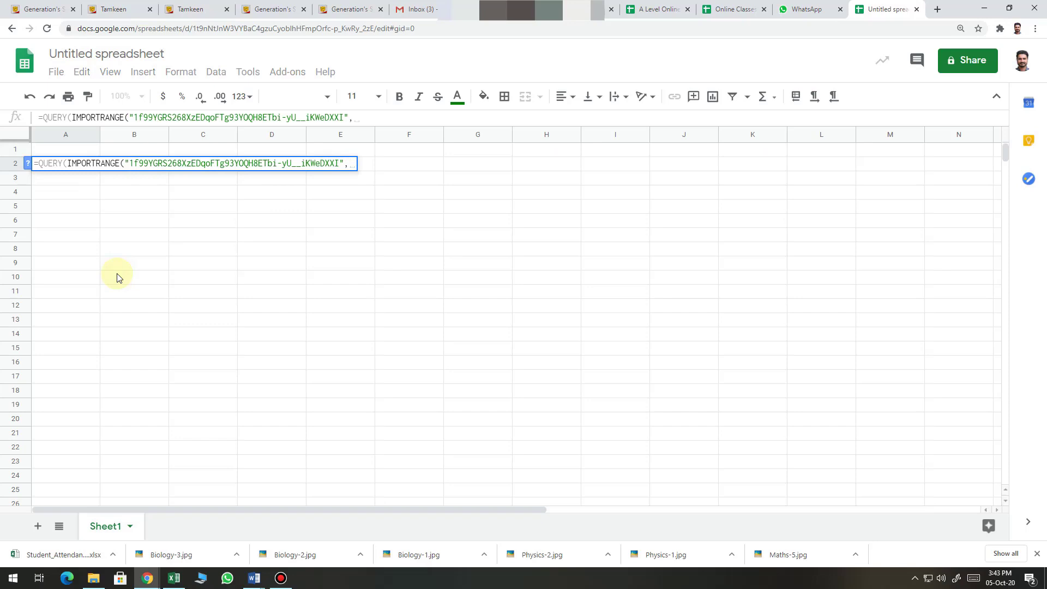
text(cl)
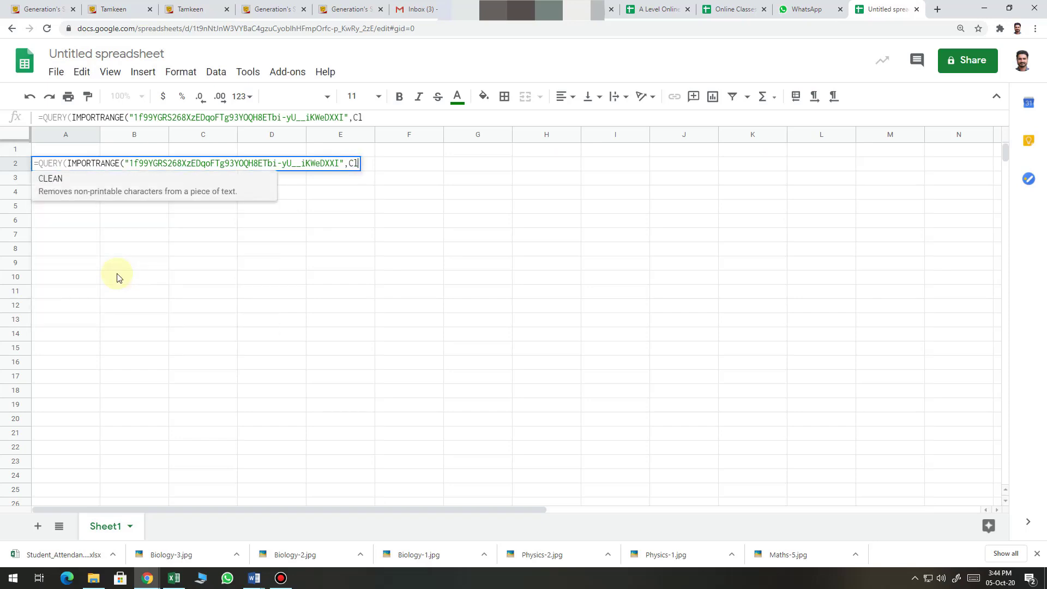
key(BackSpace)
key(BackSpace)
text(")
text(Class)
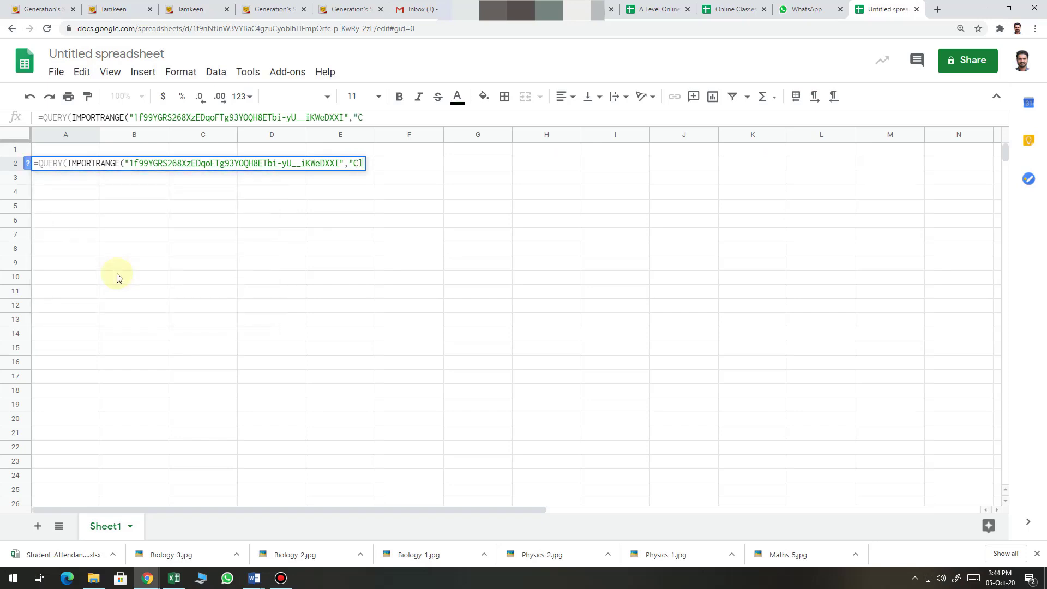
text(list)
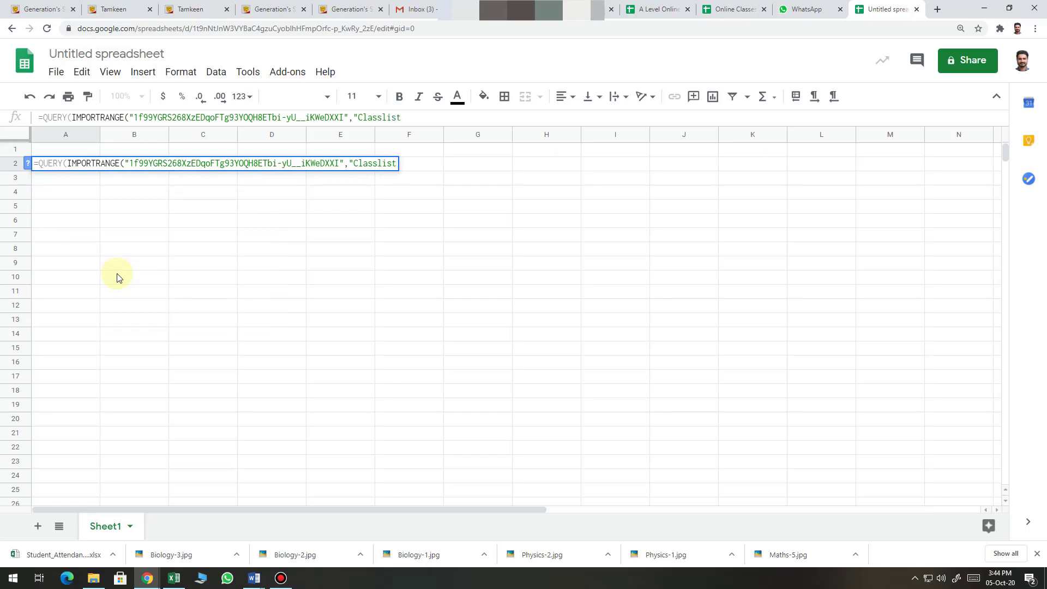
text(!A:N"),Se)
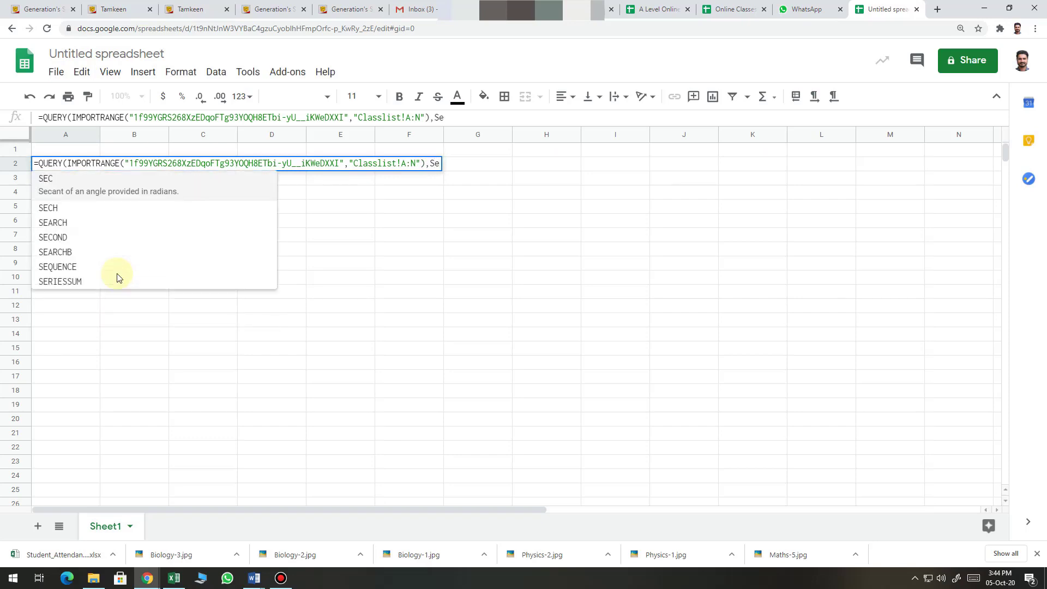
text(lect)
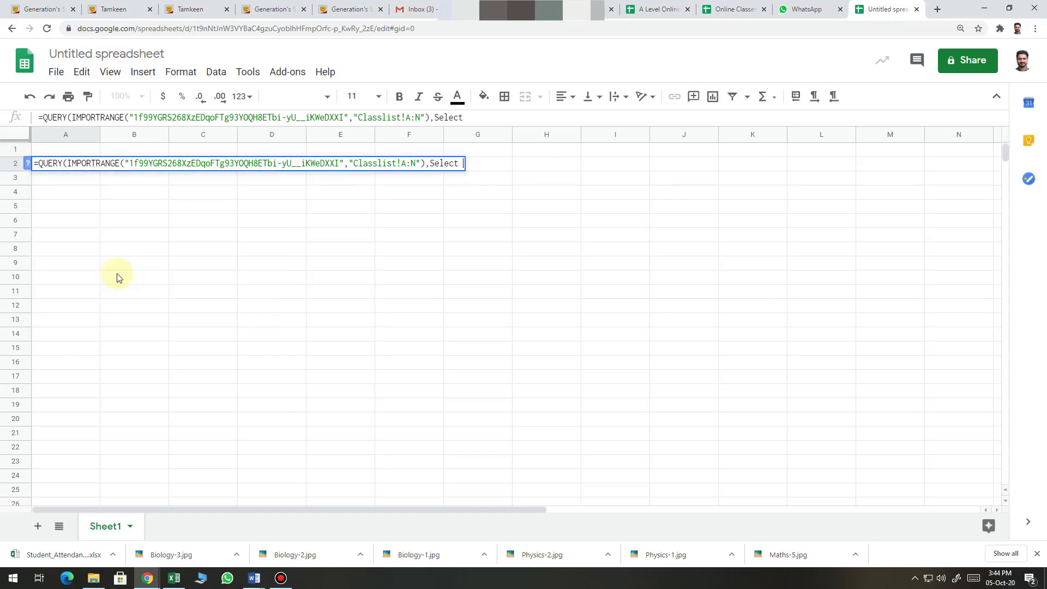
text( * )
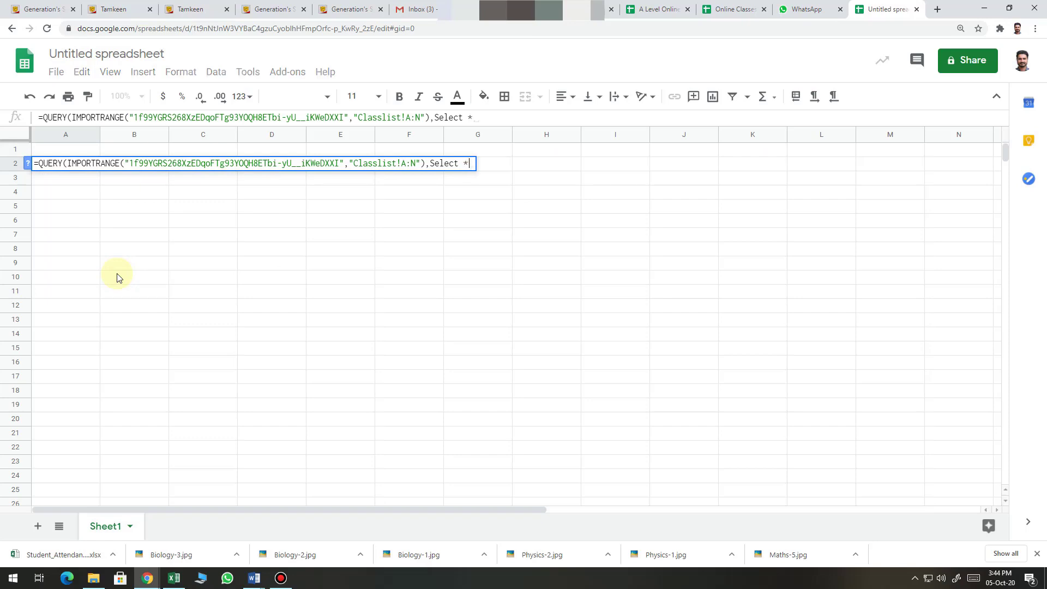
text(Where )
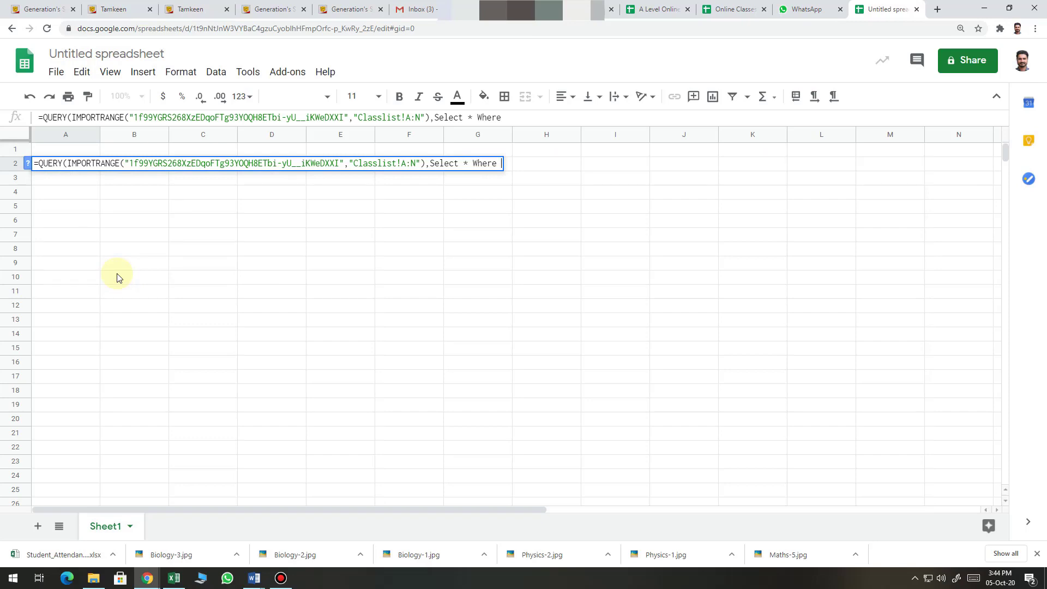
text(A)
key(BackSpace)
text(A)
key(BackSpace)
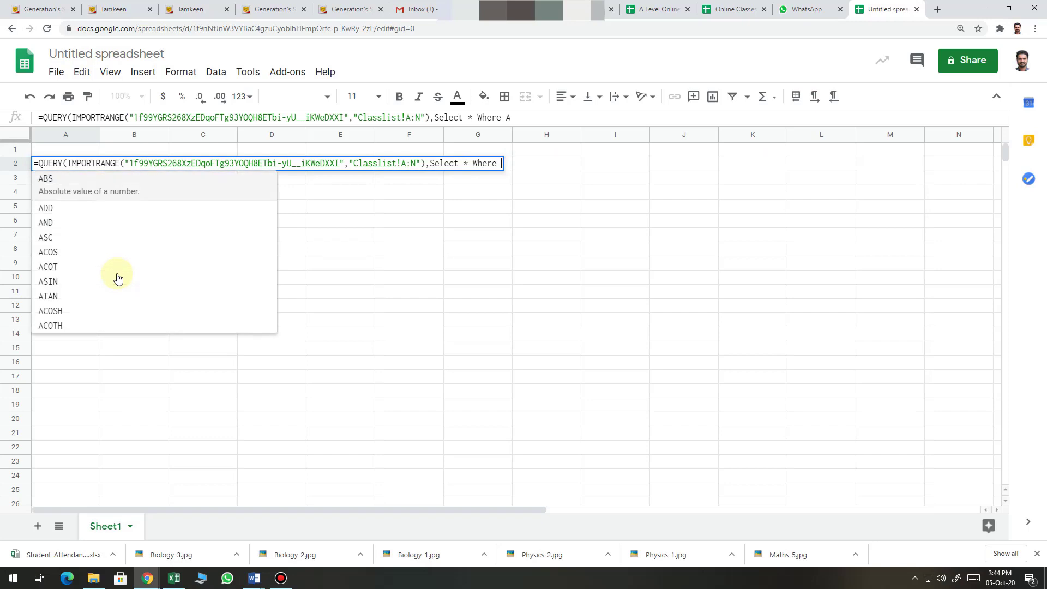
text(col)
key(BackSpace)
key(BackSpace)
key(BackSpace)
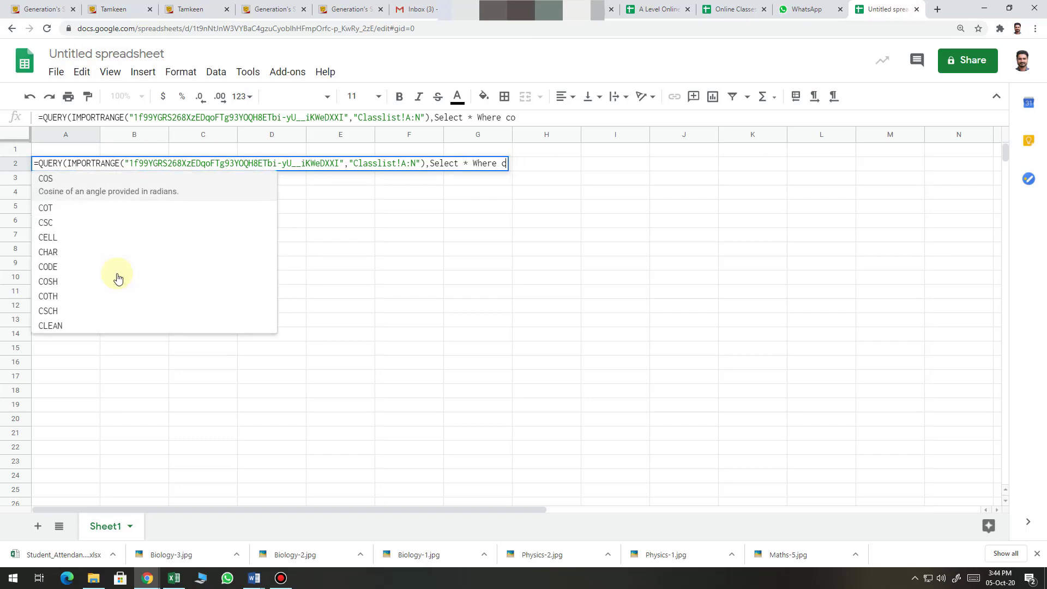
text(Col)
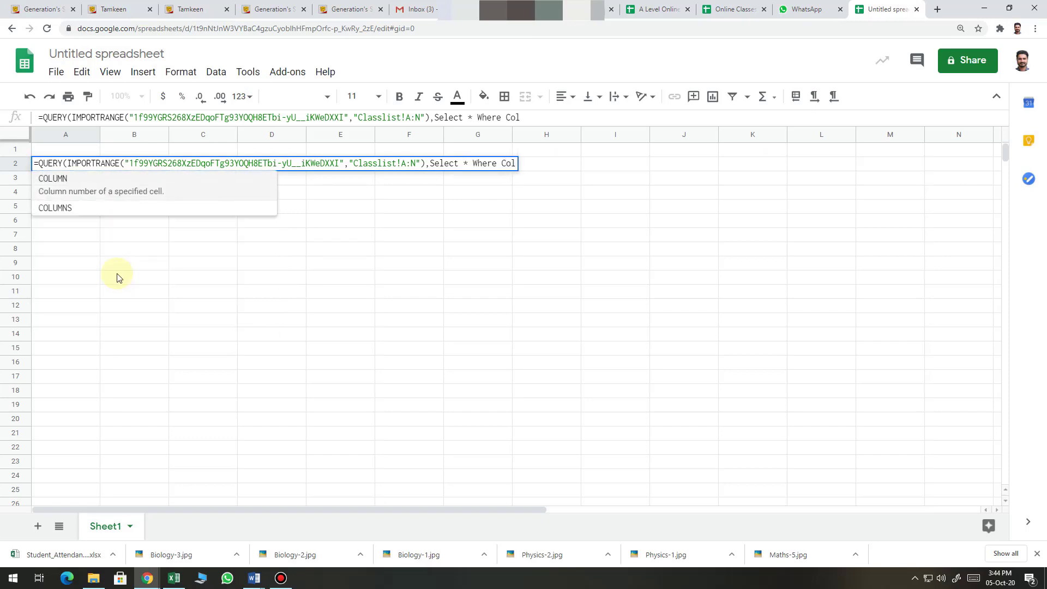
text(=)
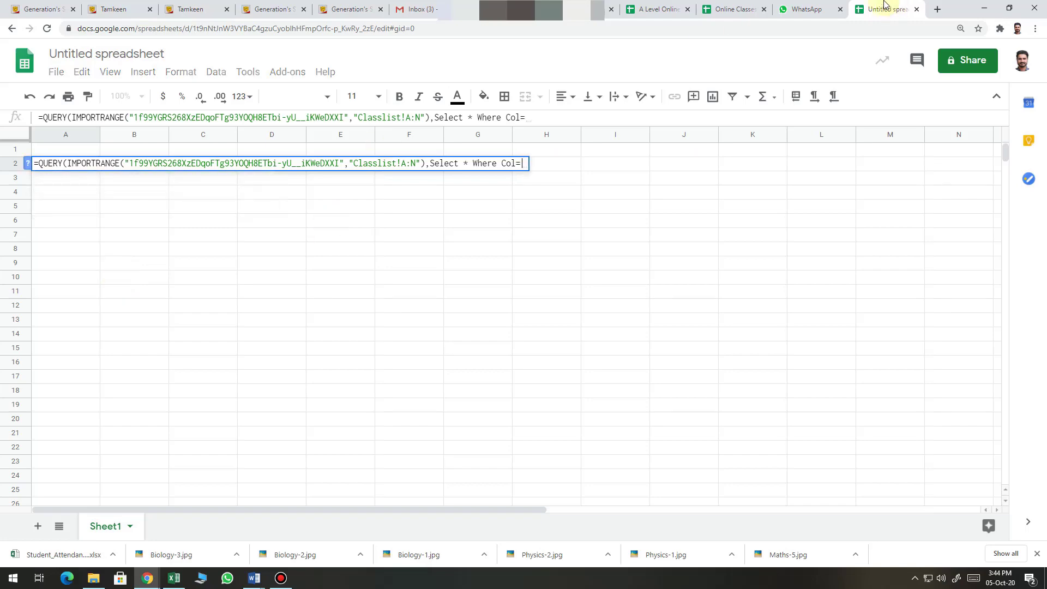
Check the Classlist sheet's columns, then set the condition column to Col1
click(758, 6)
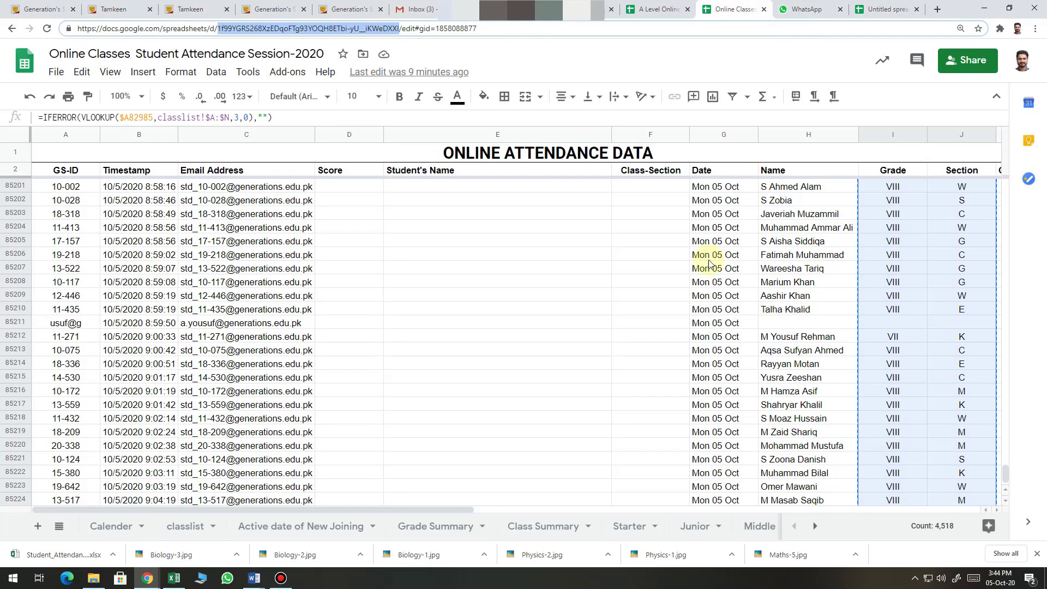
click(186, 527)
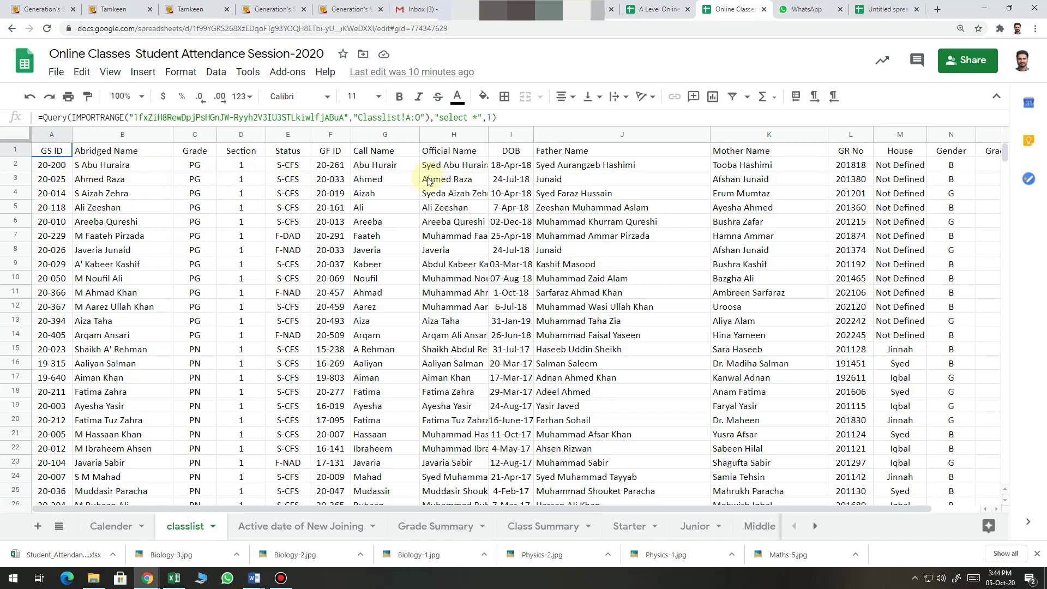
click(907, 7)
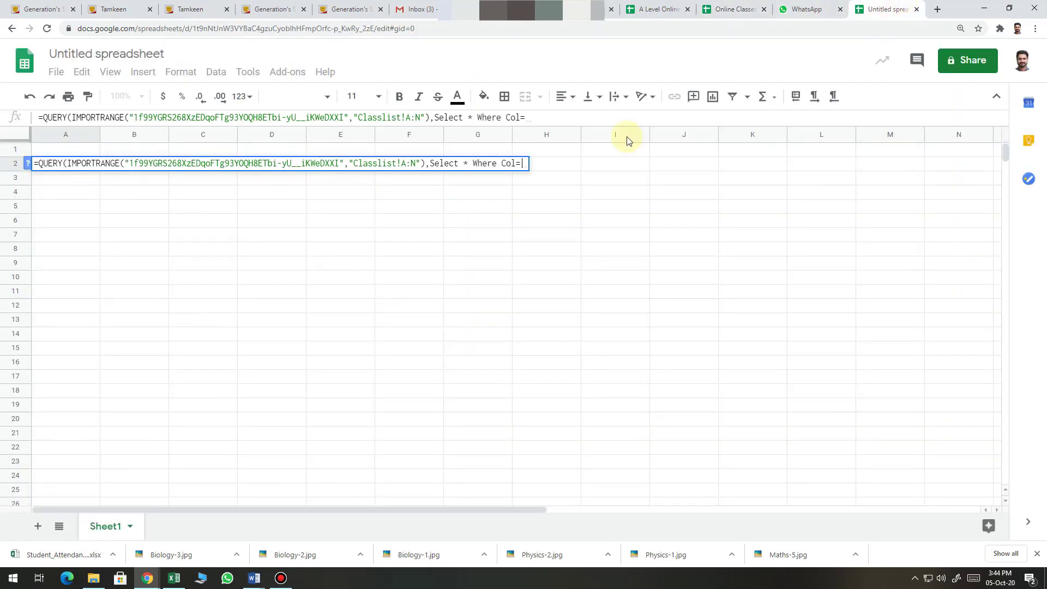
click(519, 117)
text(1)
Complete the quoted query as "Select * Where Col1='20-***'" with header row 1
click(545, 116)
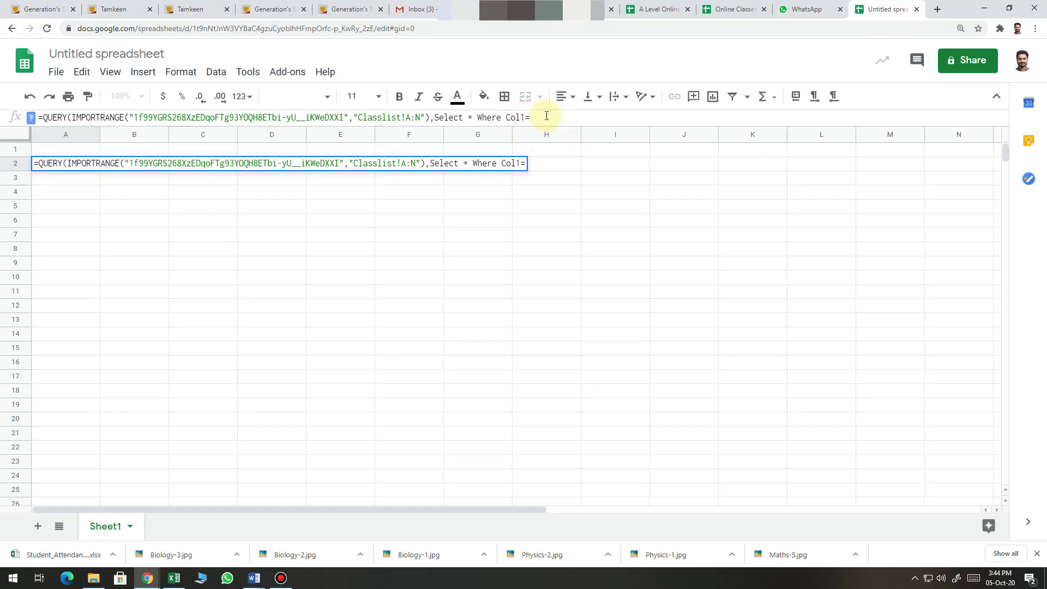
text('20-**')
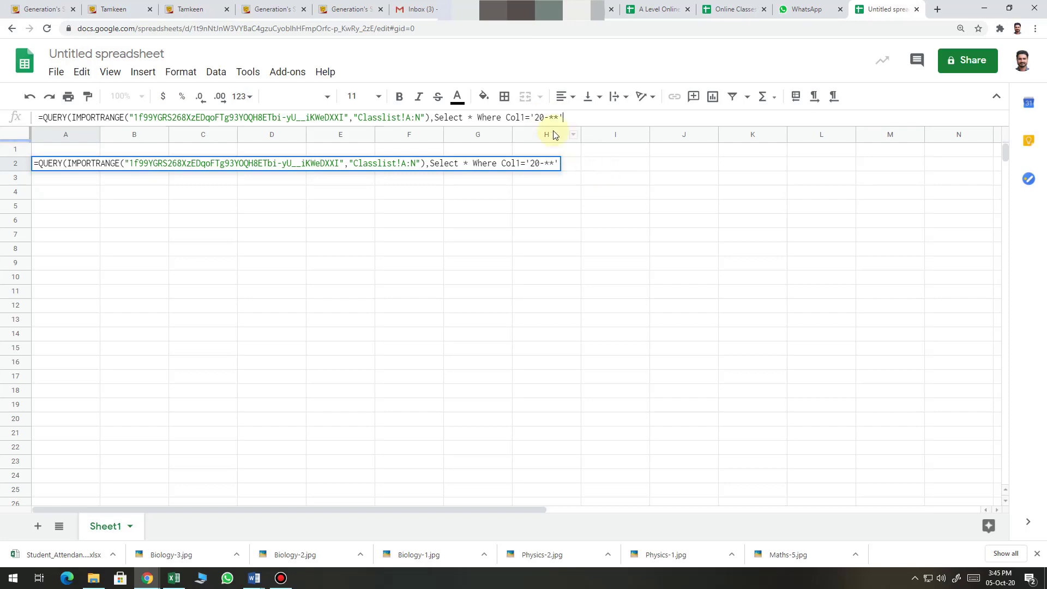
click(558, 117)
text(*'))
key(BackSpace)
text(,1)
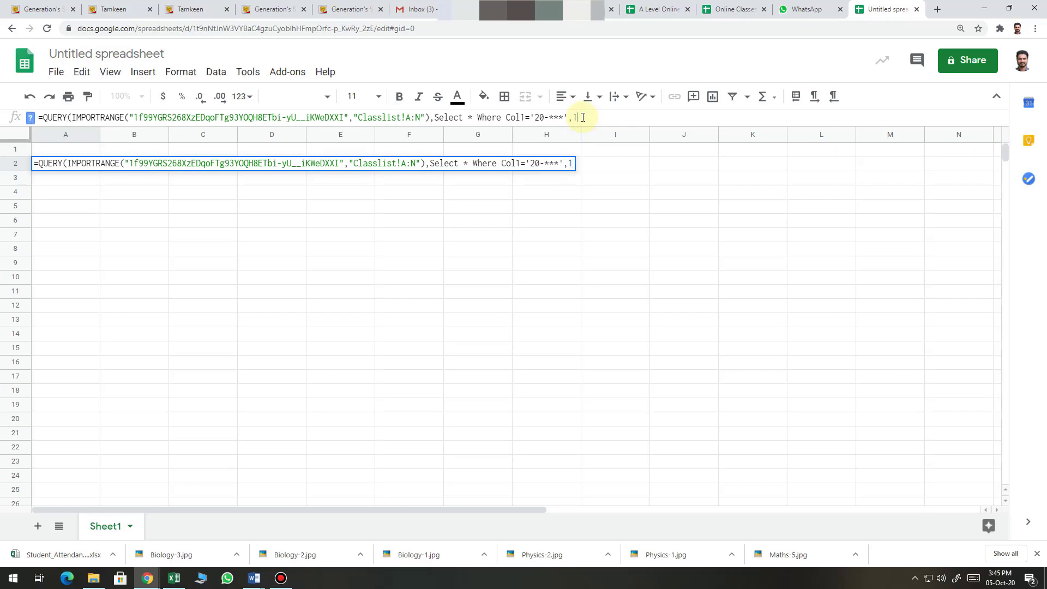
click(435, 117)
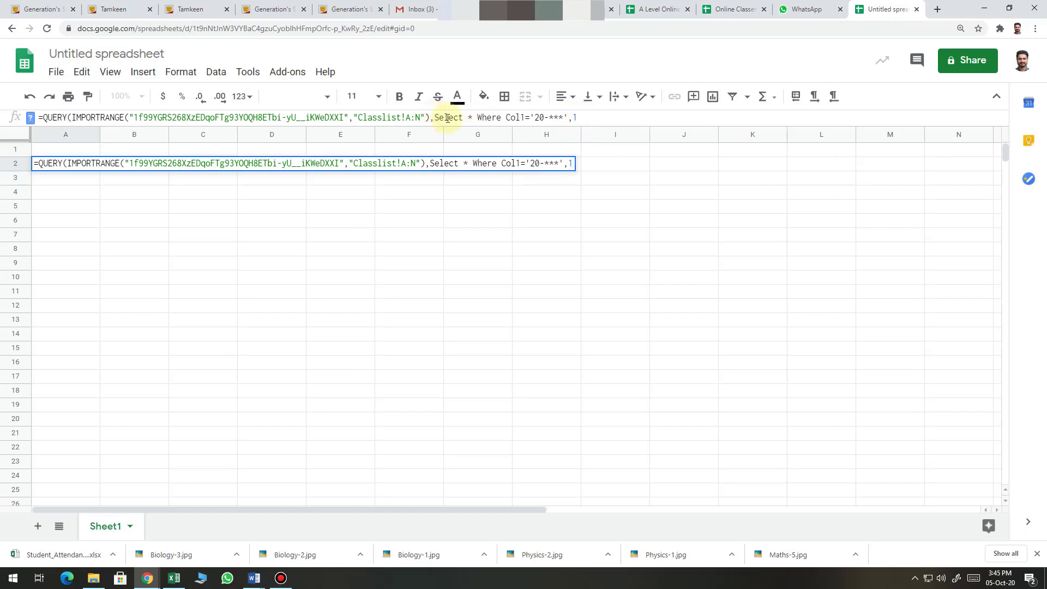
text(")
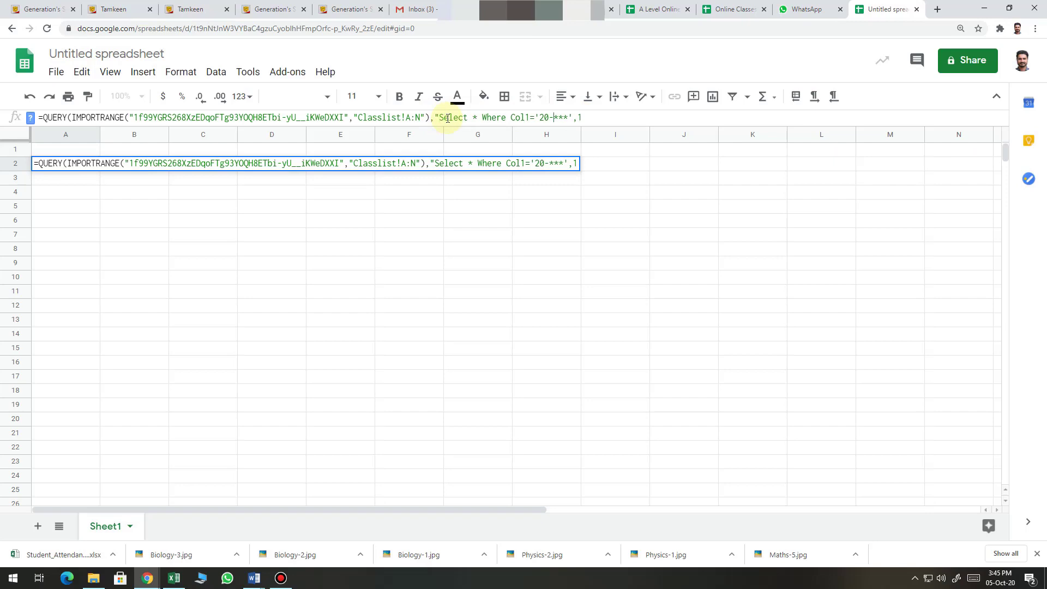
key(End)
key(Left)
key(Left)
text("))
Commit the A2 formula and allow access to the class list sheet, showing headers GS ID through Gender
key(Return)
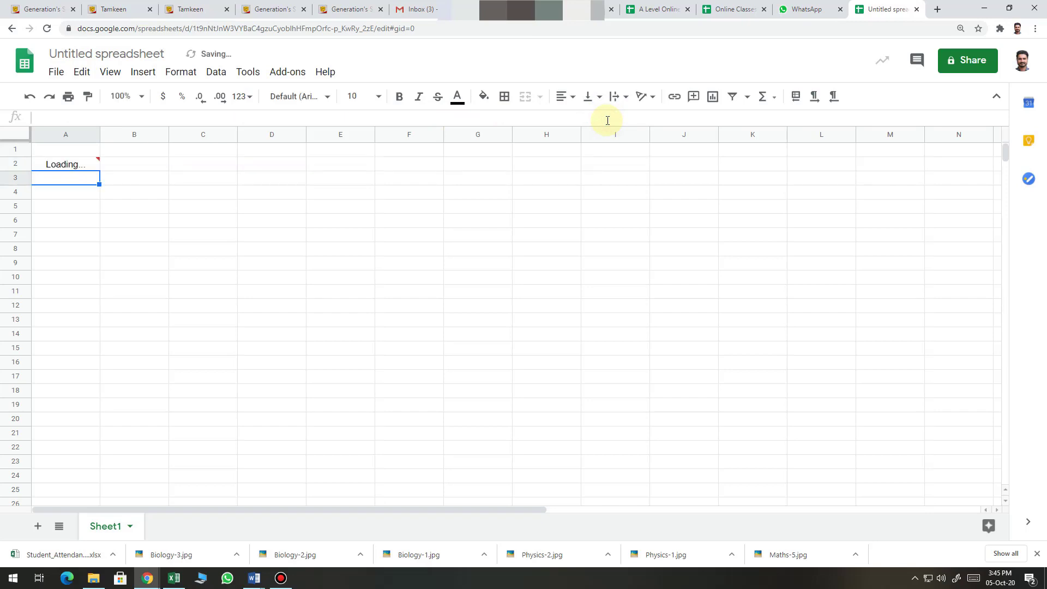
key(Up)
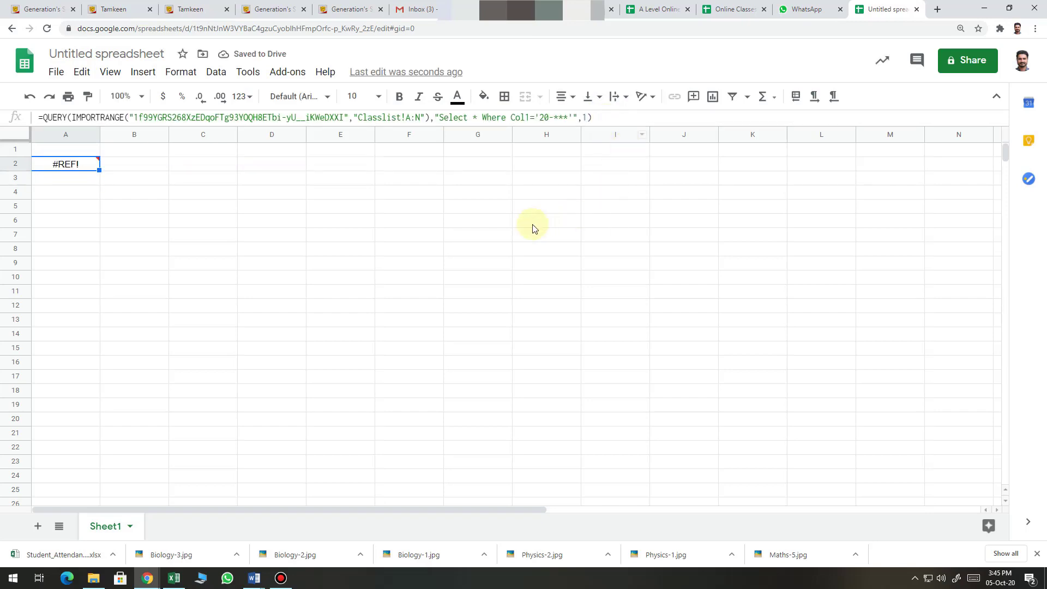
click(82, 179)
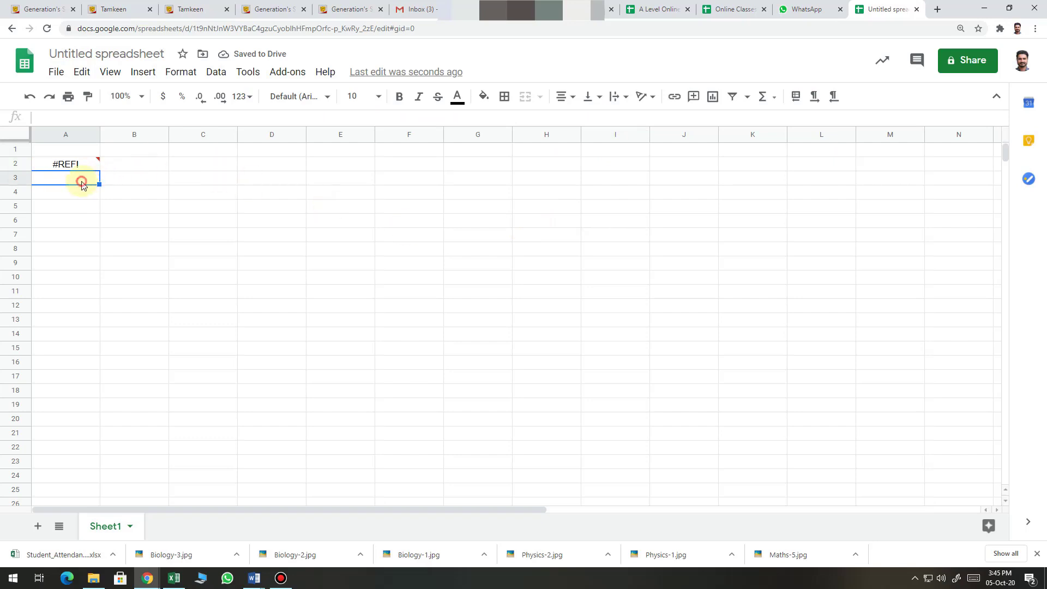
click(79, 166)
click(119, 184)
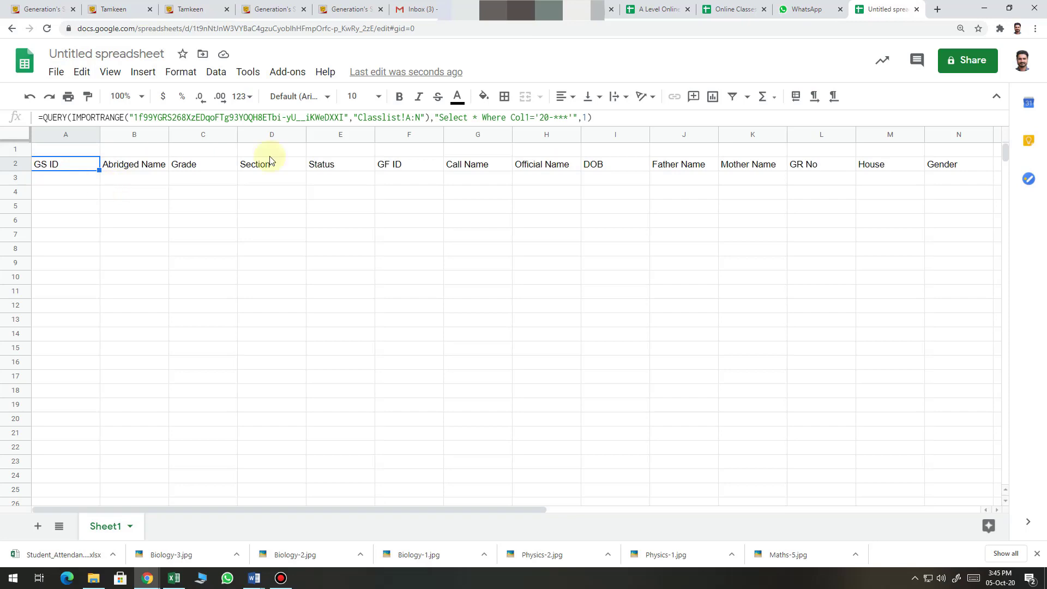
Change A2's condition to Col1<= and then Col1>='20-***', listing students with 20- IDs
click(572, 117)
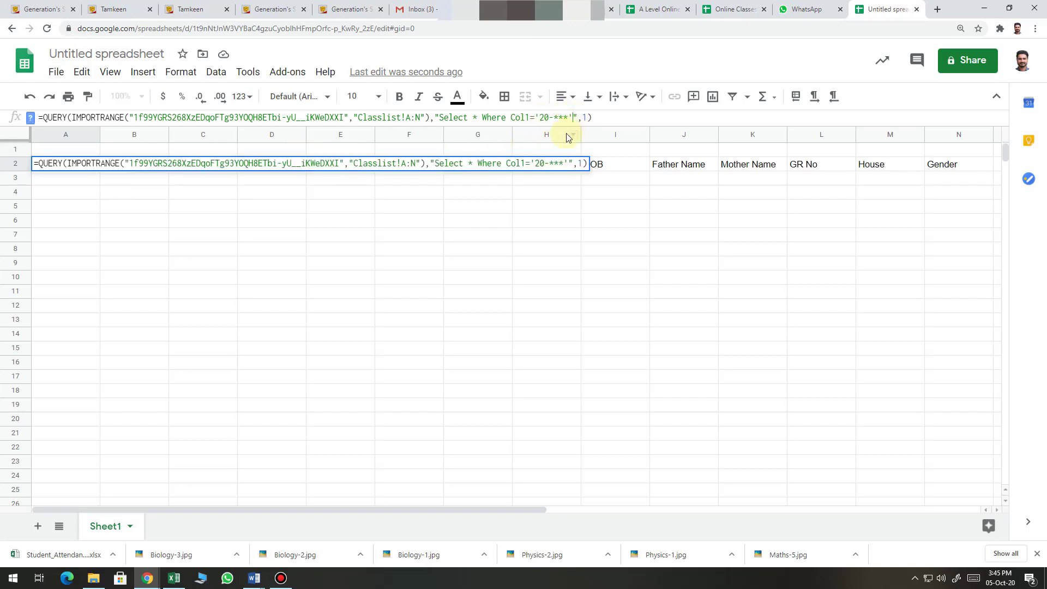
click(529, 117)
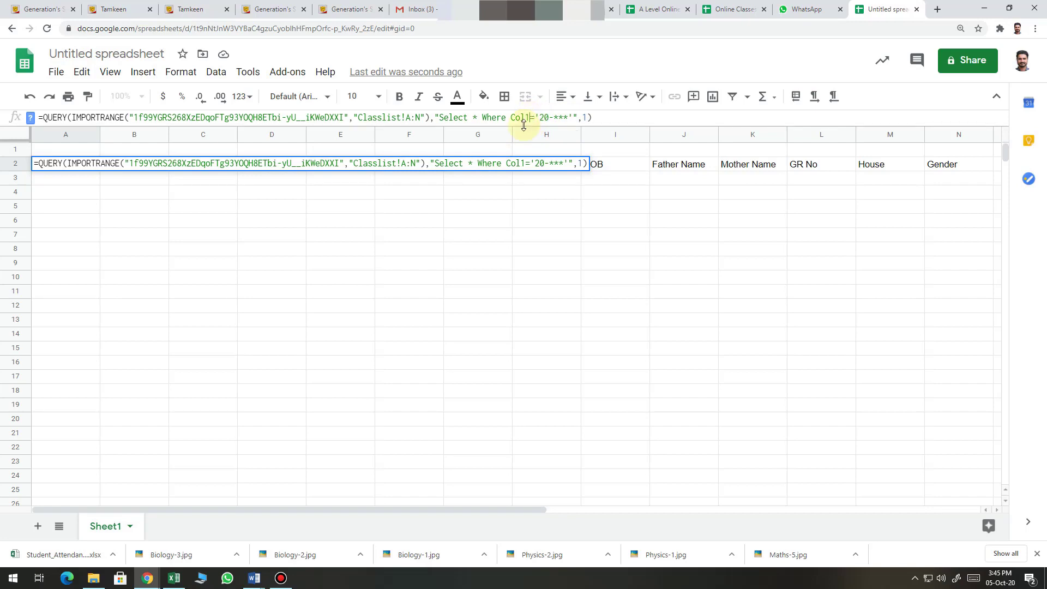
text(<)
key(Return)
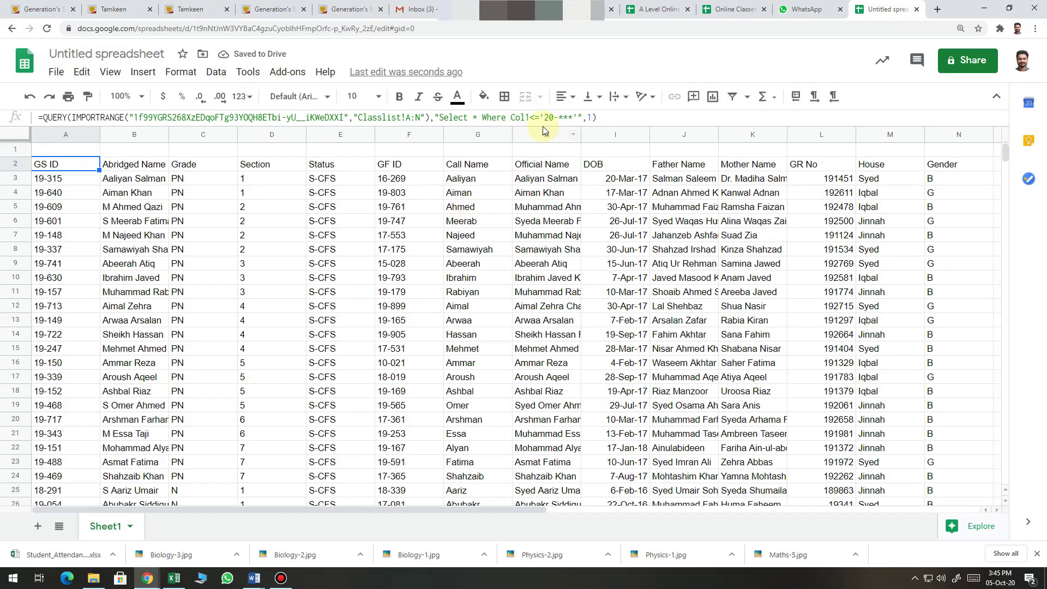
click(533, 118)
key(Return)
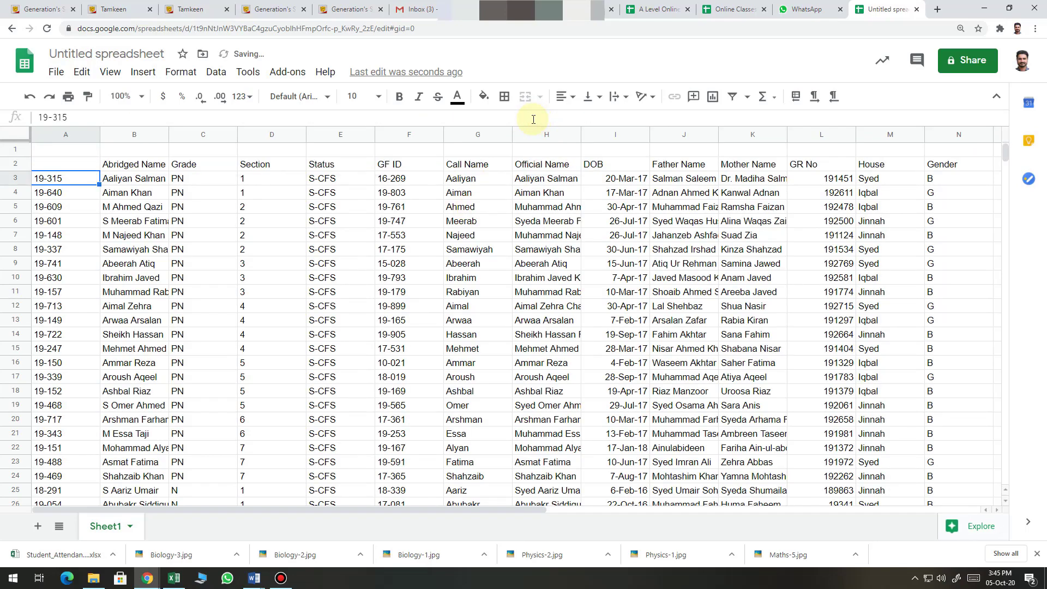
key(Up)
key(Right)
key(Right)
key(Right)
key(Right)
key(Right)
key(Right)
key(Right)
key(Right)
key(Right)
key(Right)
key(Right)
key(Right)
key(Right)
key(Right)
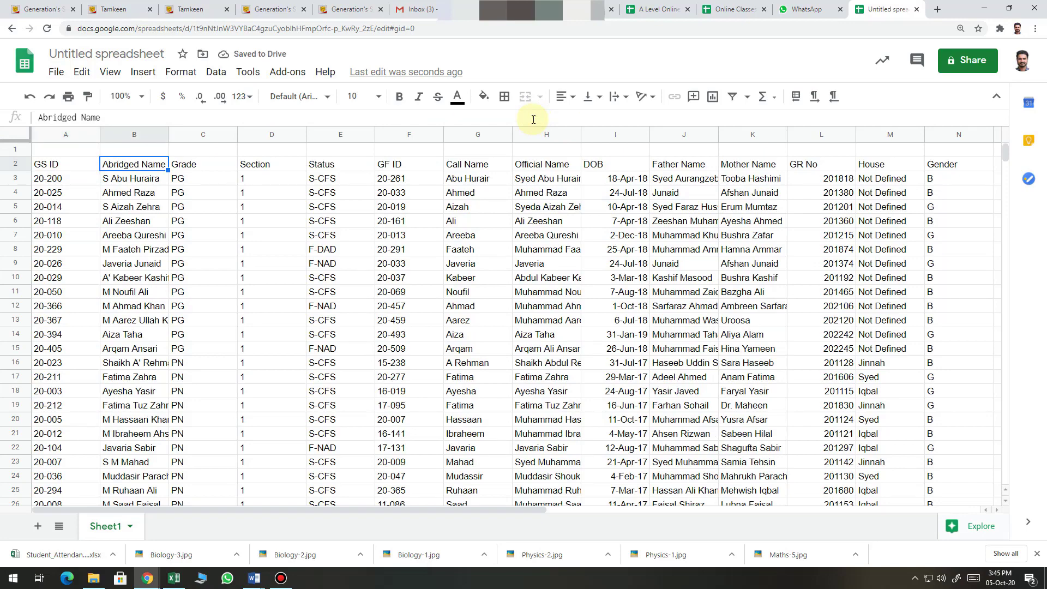
key(Left)
key(Left)
key(Left)
key(Left)
key(Left)
key(Left)
key(Left)
key(Left)
key(Left)
key(Left)
key(Left)
key(Left)
key(Left)
key(Left)
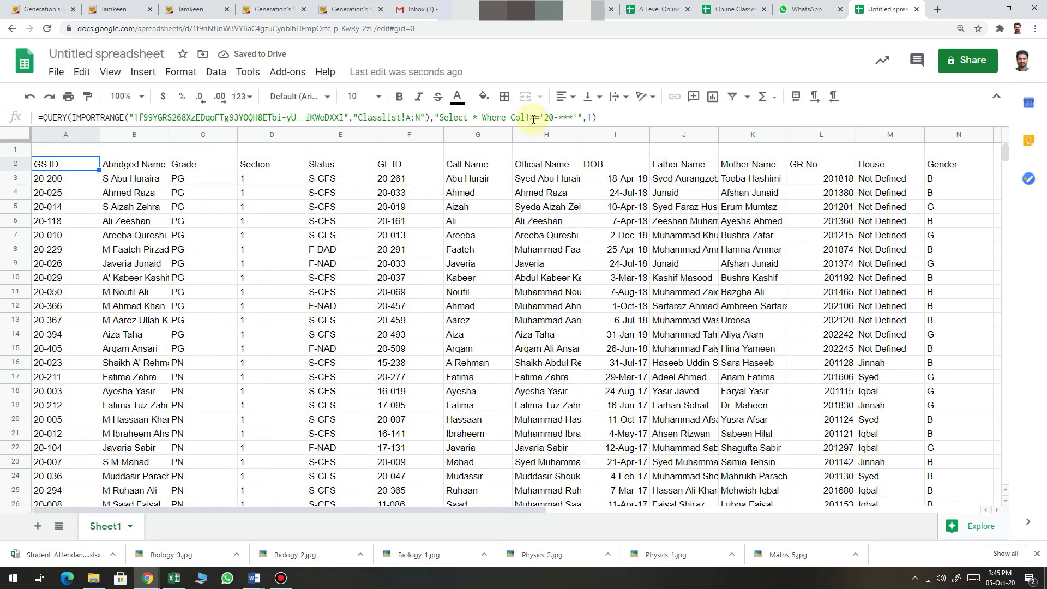
Type the note 'Now put query in query now I want specific status' in Word's Document2, then minimize Word
mouse_move(254, 578)
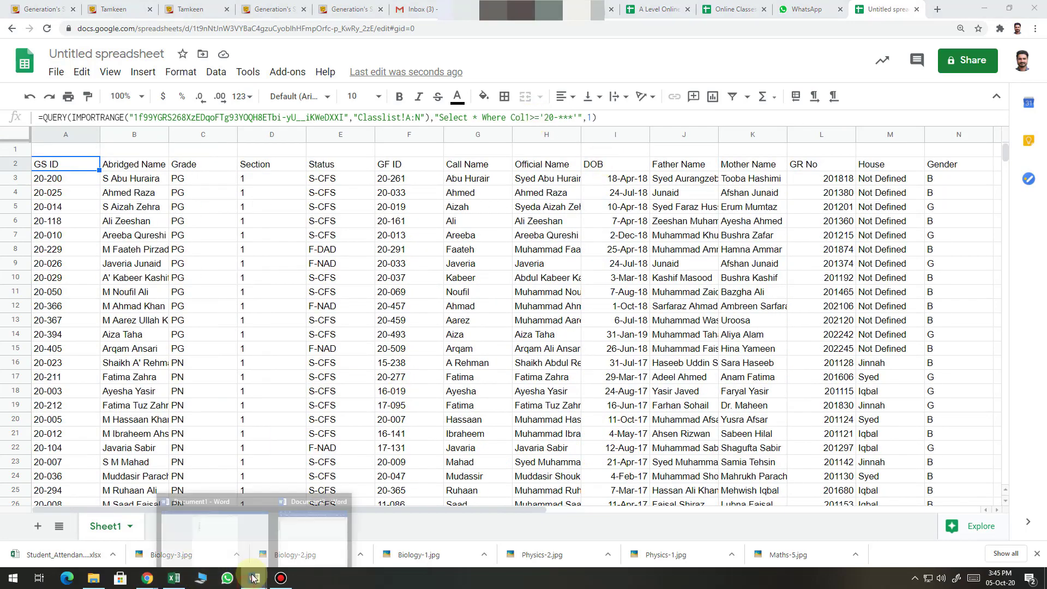
click(294, 548)
text(No)
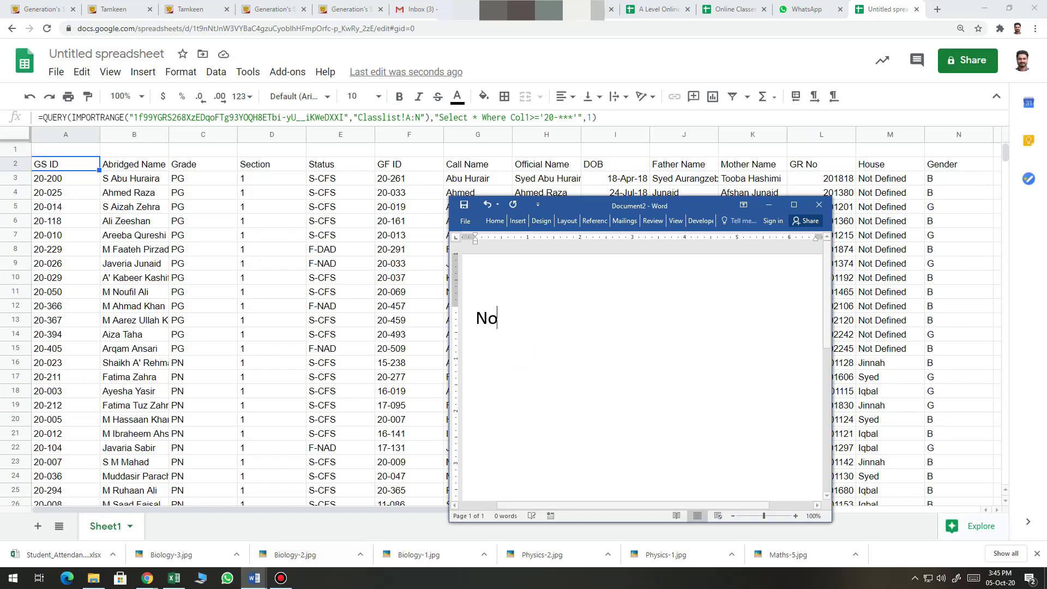
text(w put )
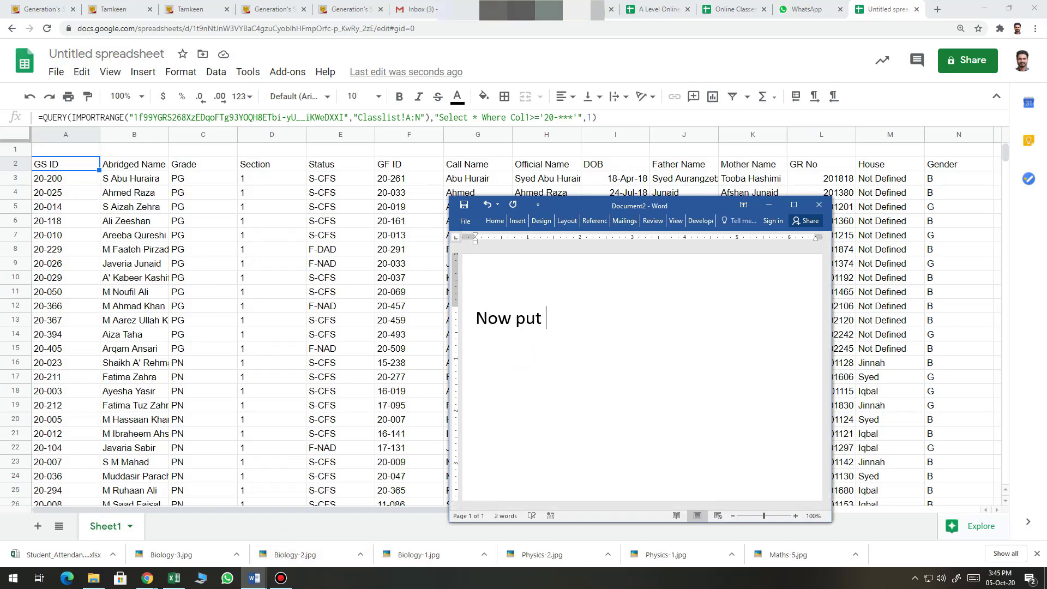
text(query in query)
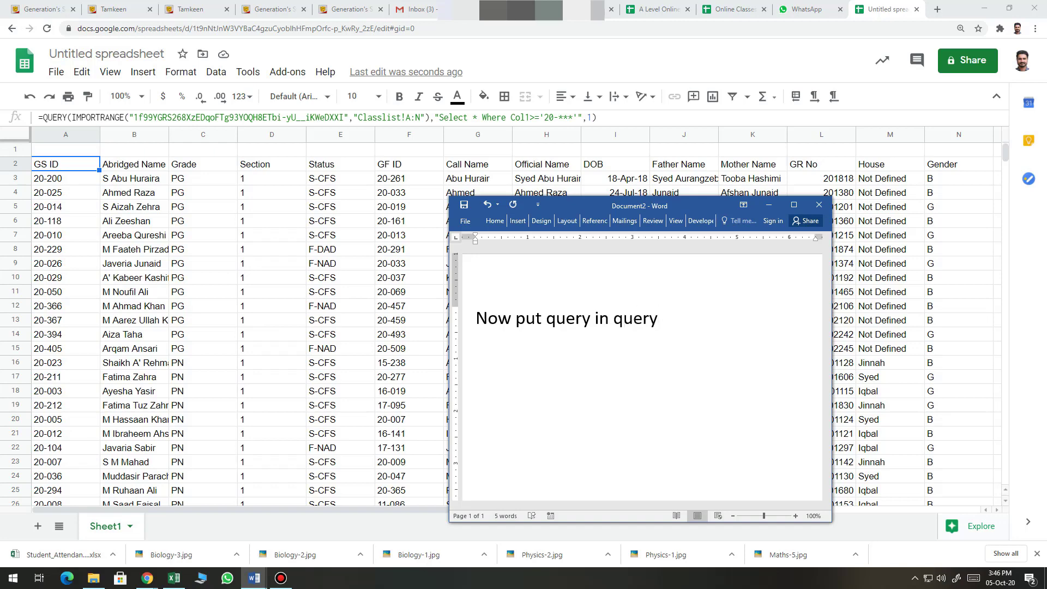
text( now i want spe)
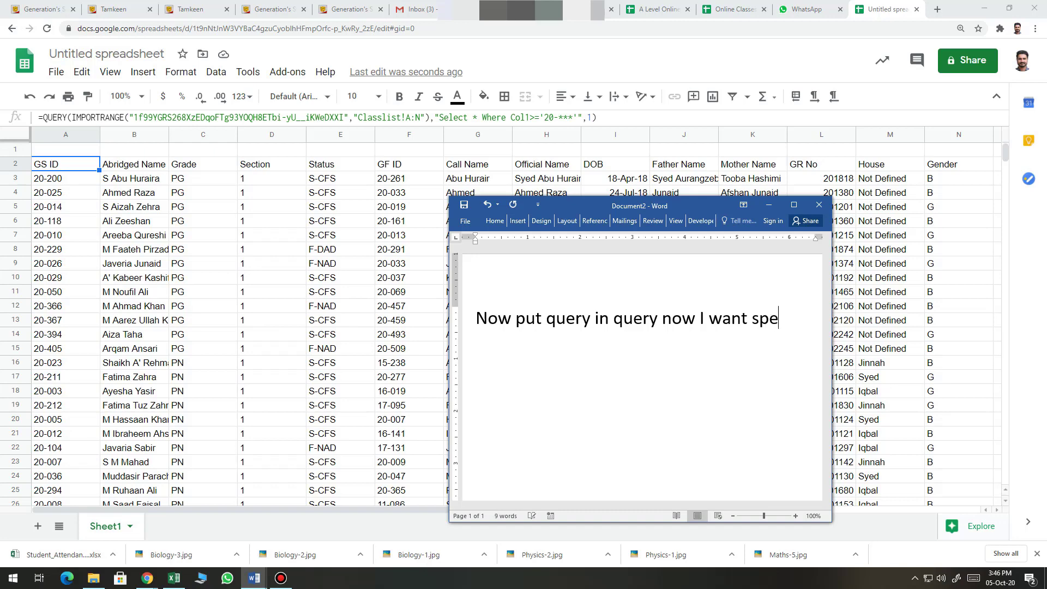
text(cific status)
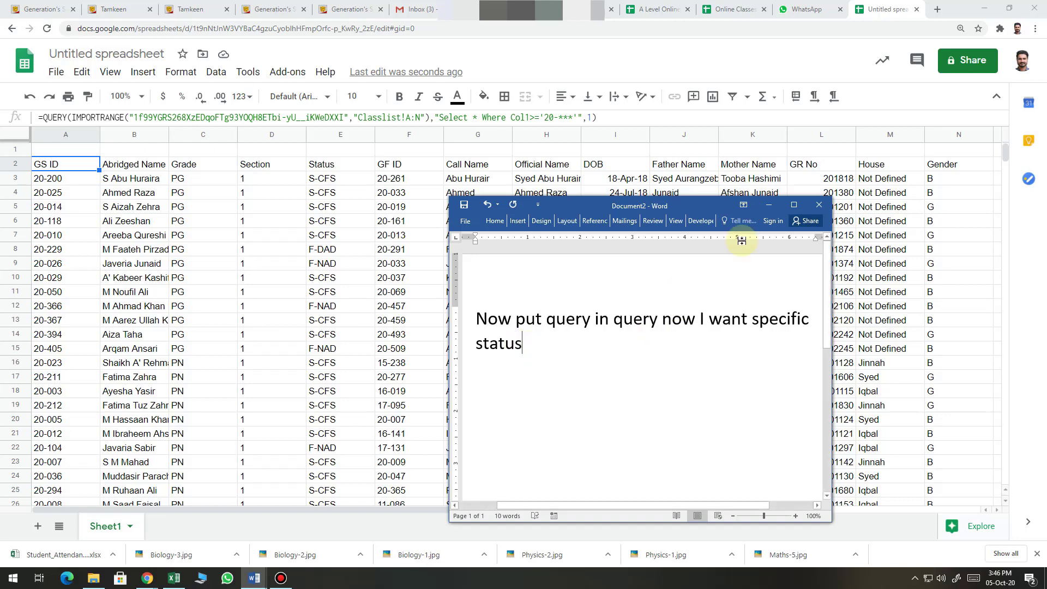
click(769, 205)
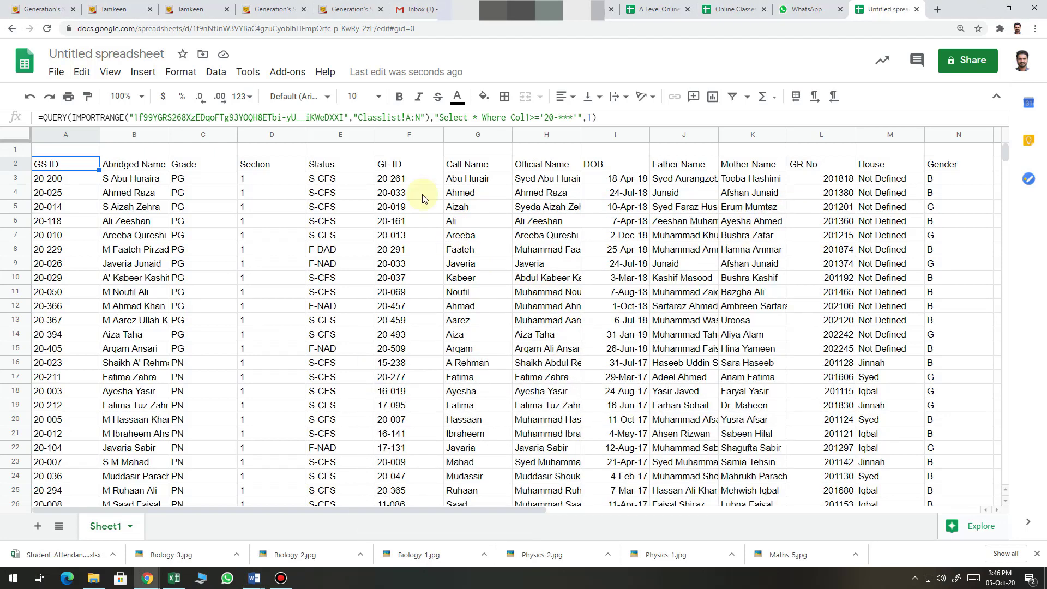
Wrap A2's QUERY in an outer Query selecting Col5='S-CFS' OR Col5='F-NAD' with header 1
click(46, 114)
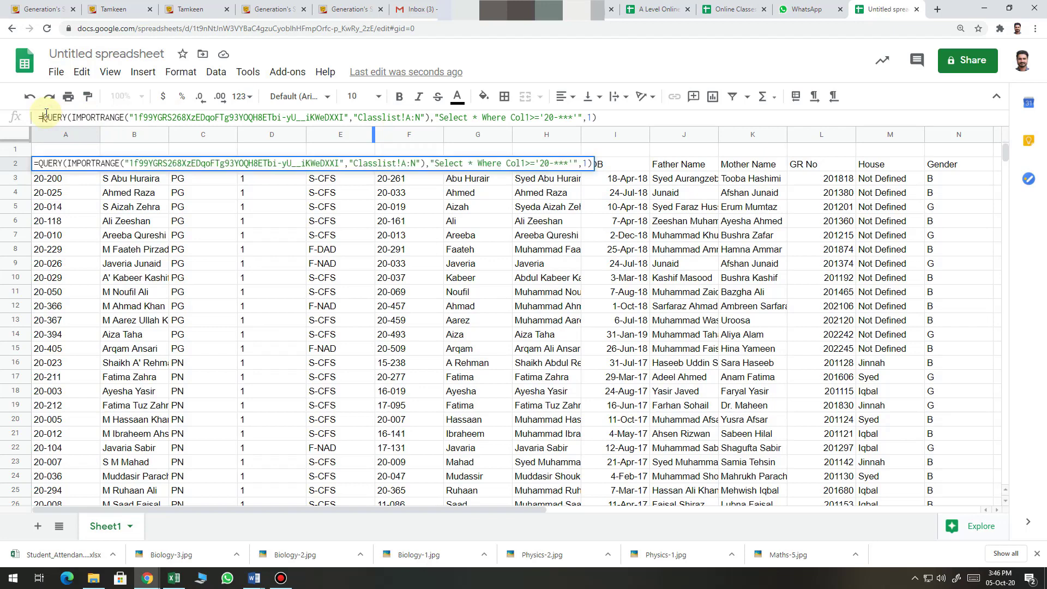
text(Quer)
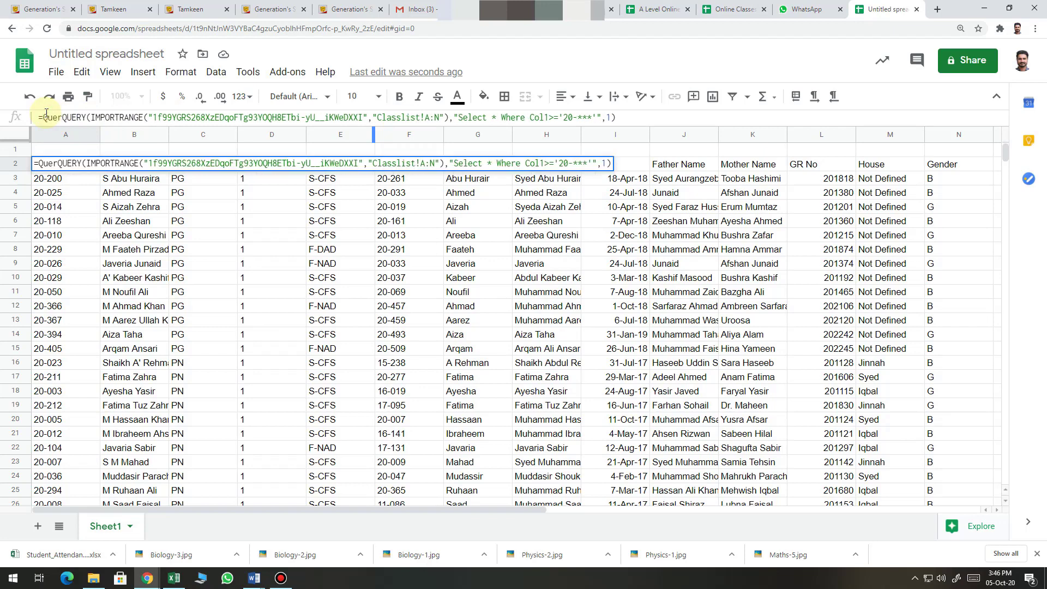
text(y()
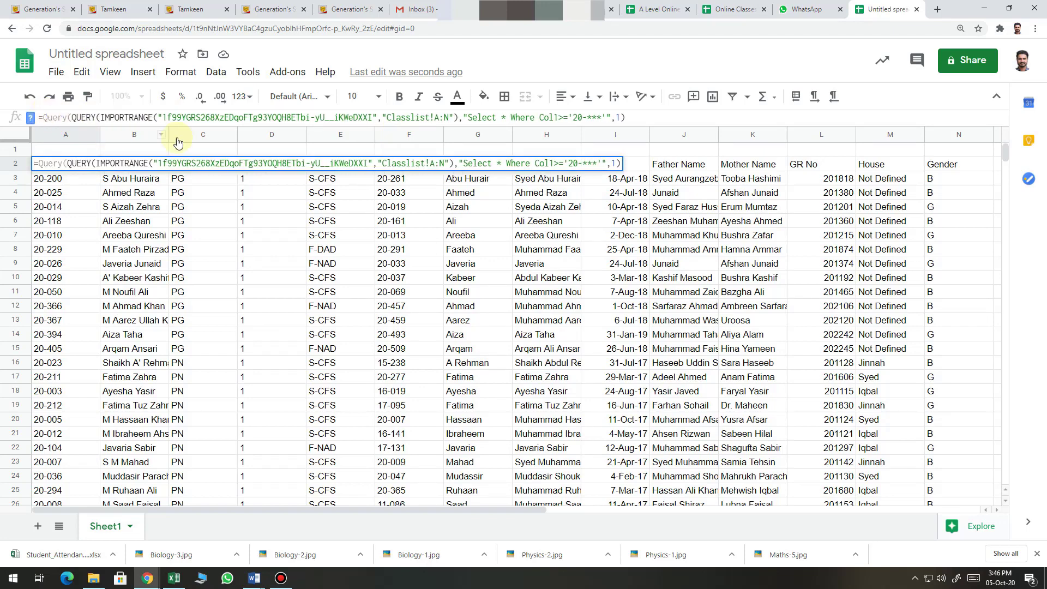
click(637, 115)
text(,Sel)
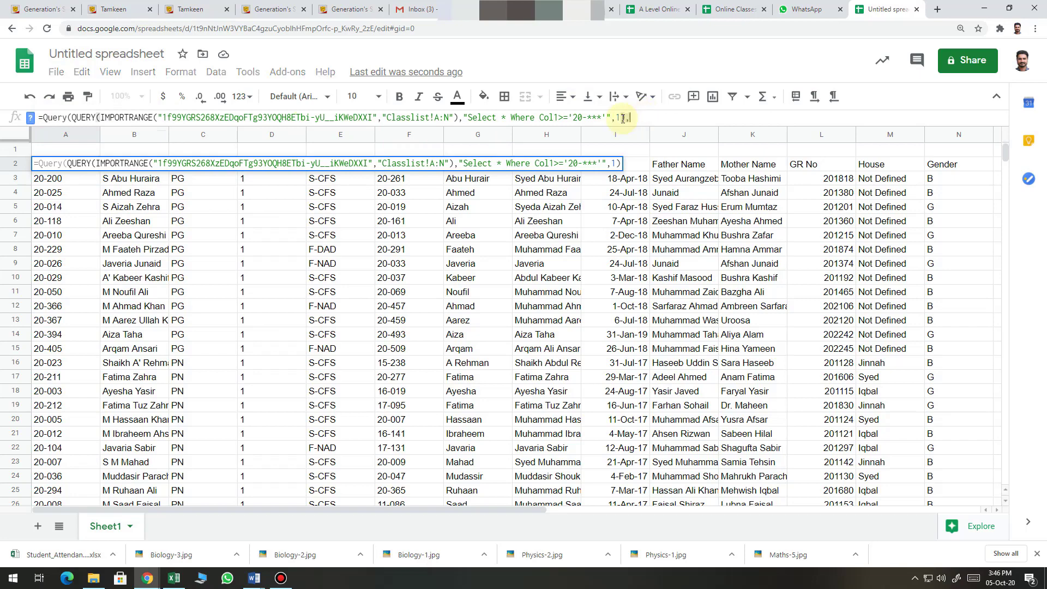
text(ect)
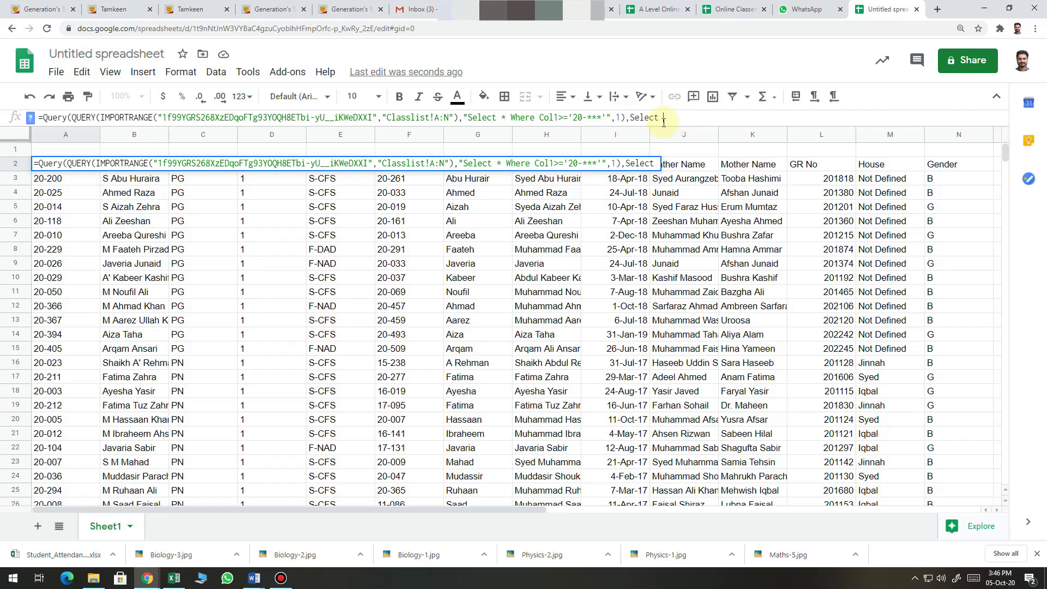
text( * Wh)
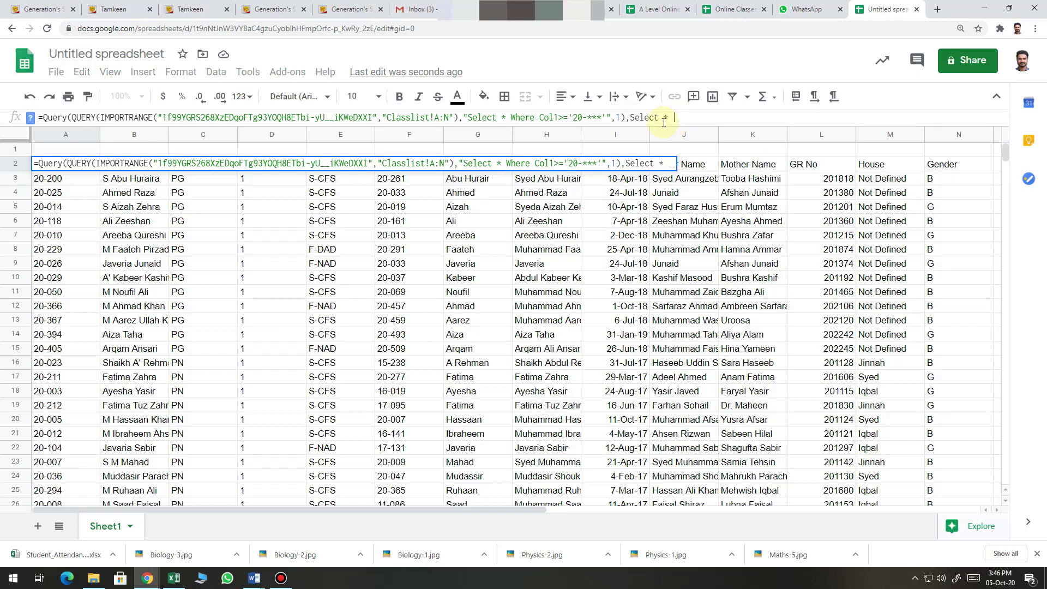
text(ere )
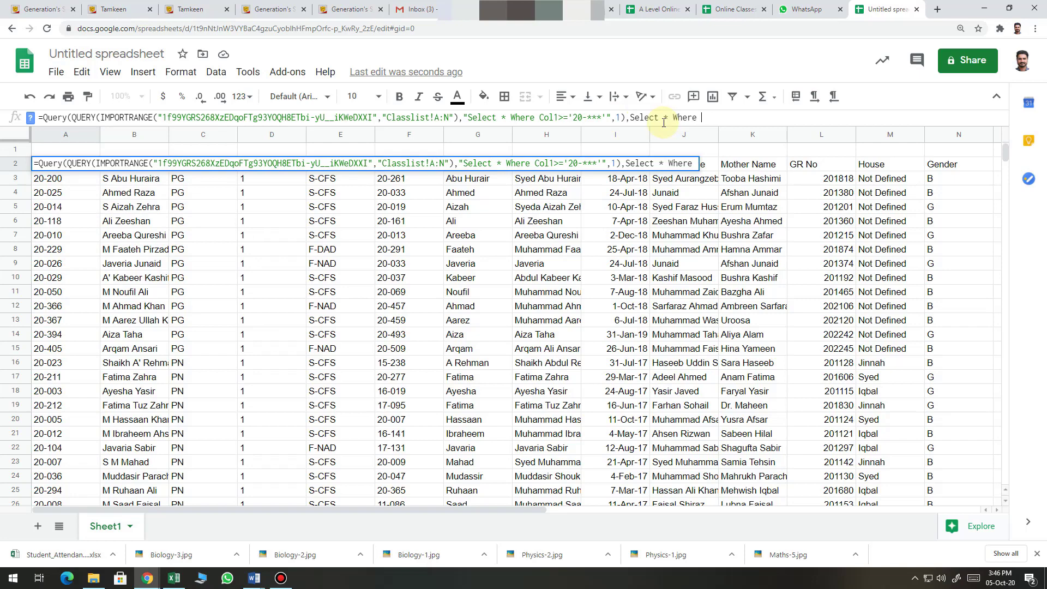
text(Col)
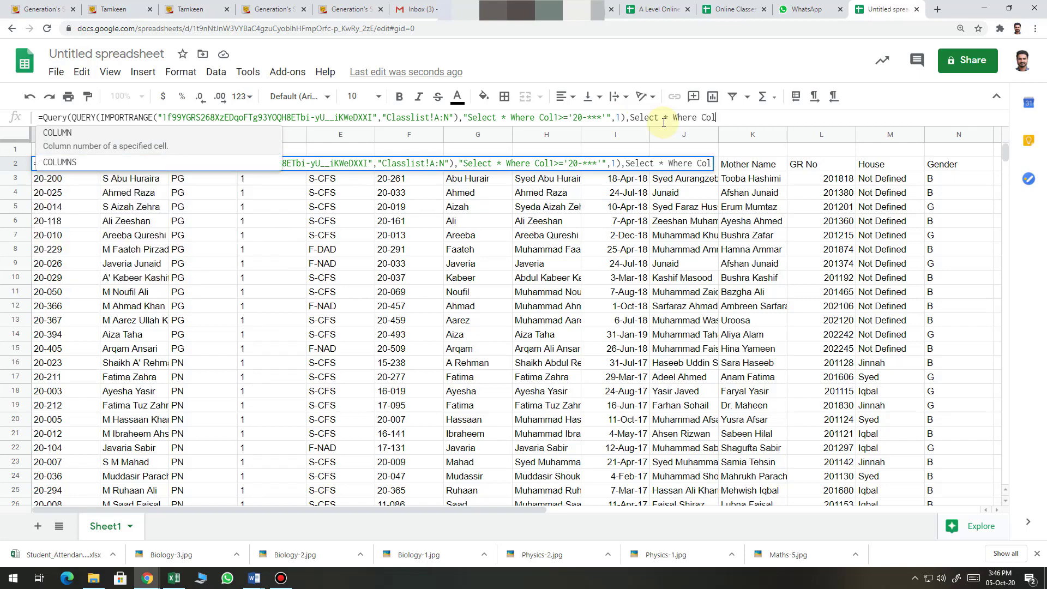
text(5=)
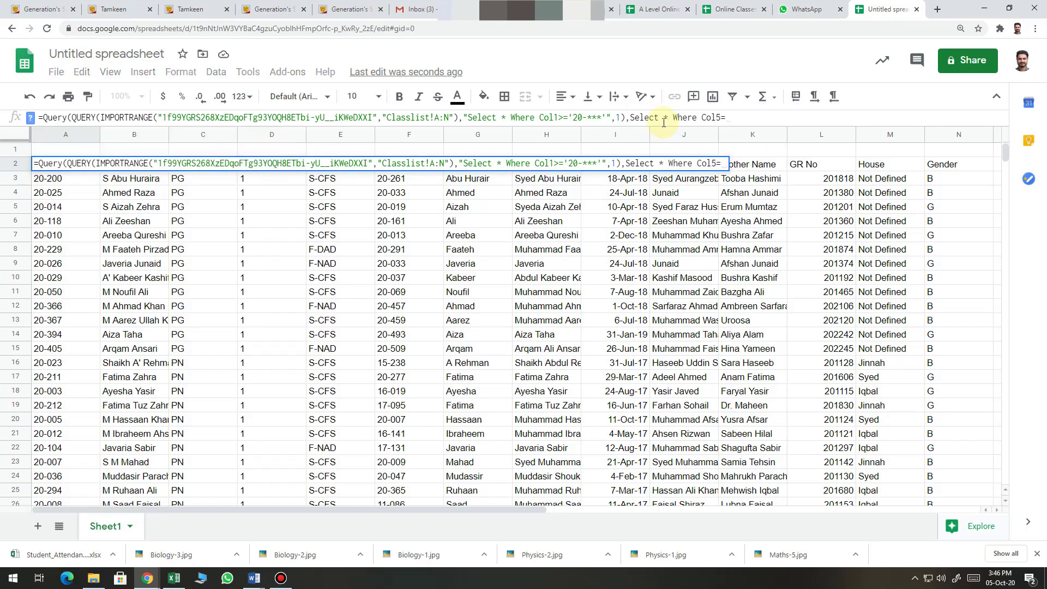
text('S)
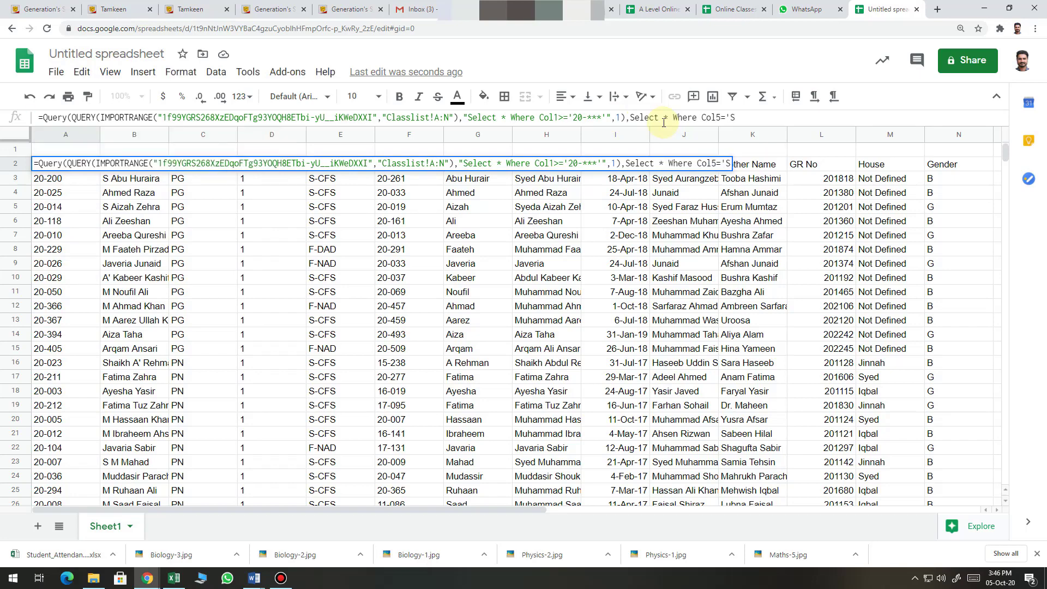
text(-CFS' OR )
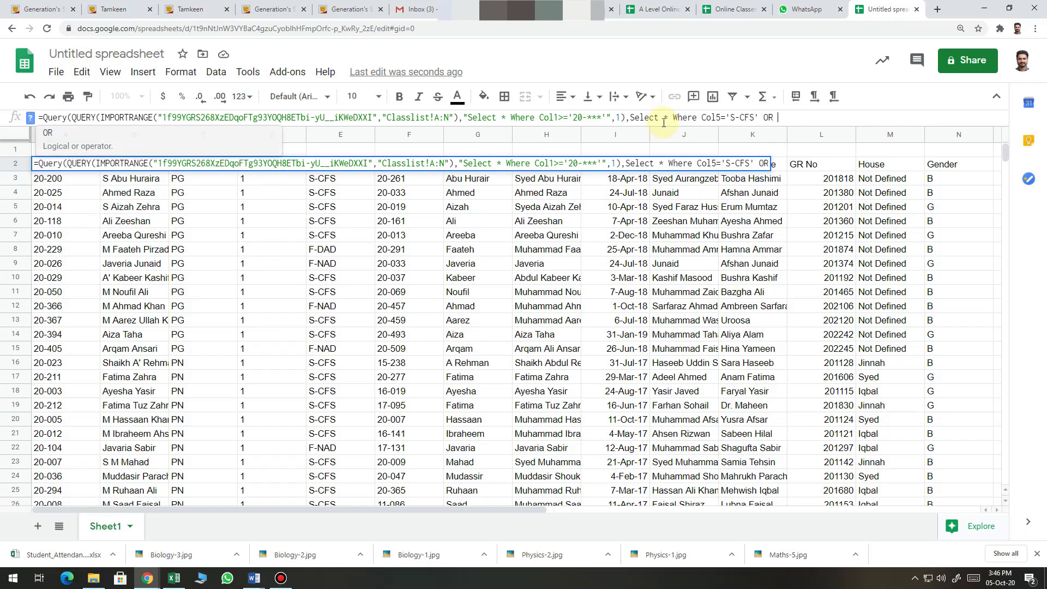
text(Col5)
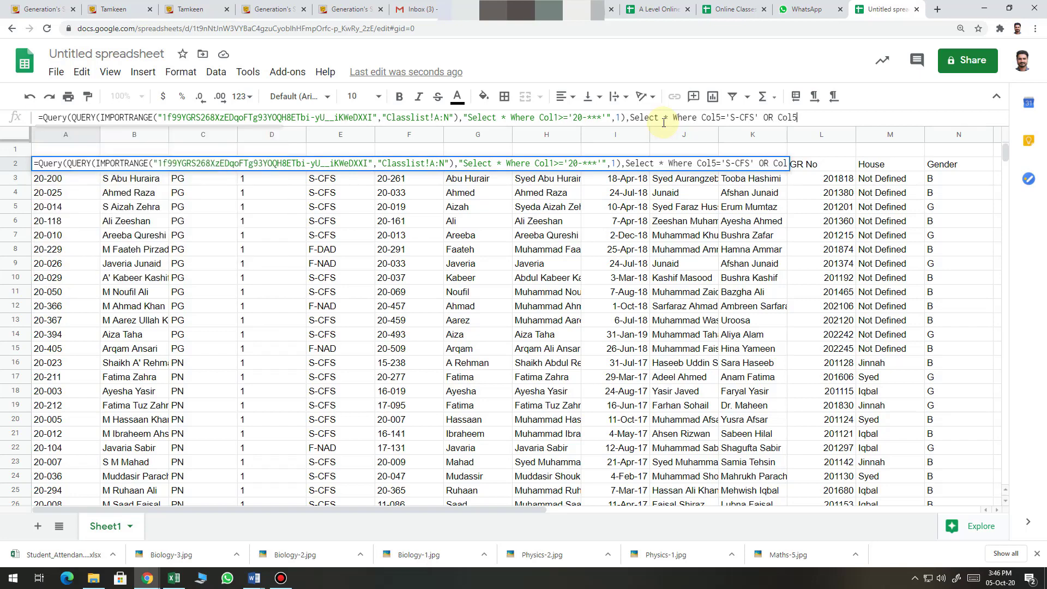
text(=')
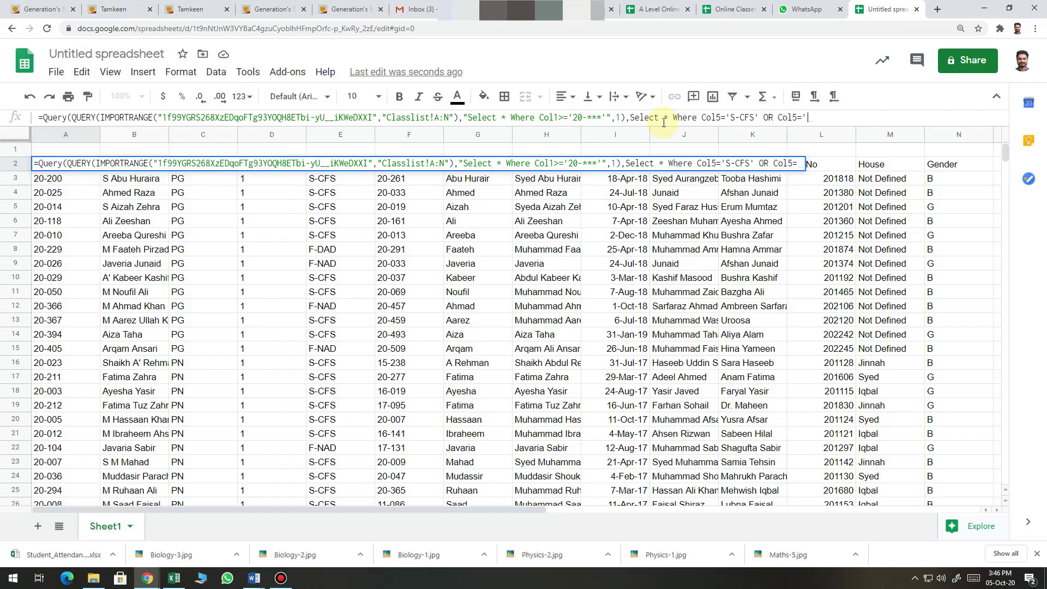
text(F-NAD',1)
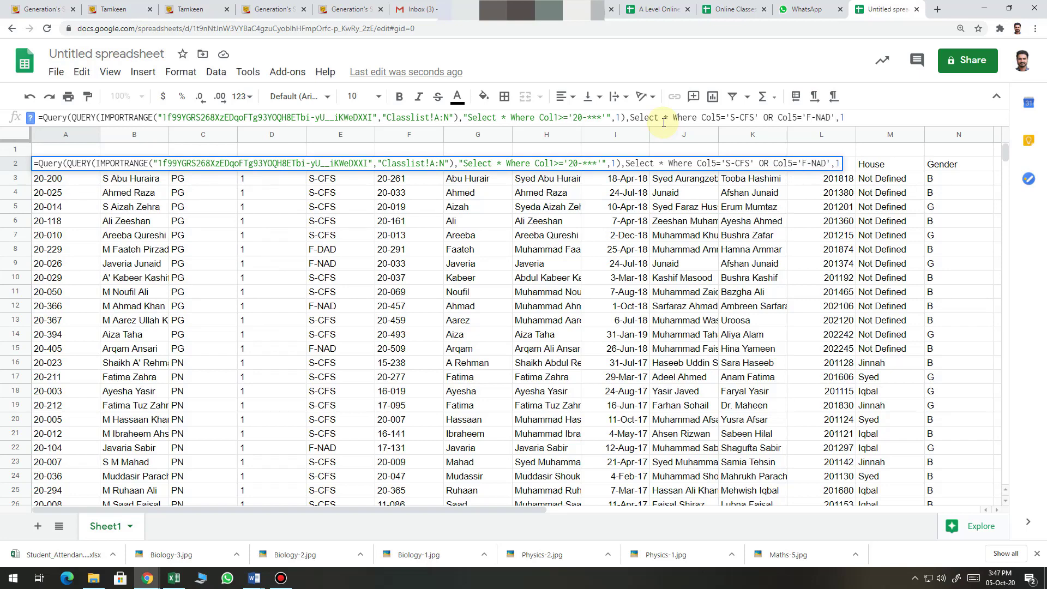
text())
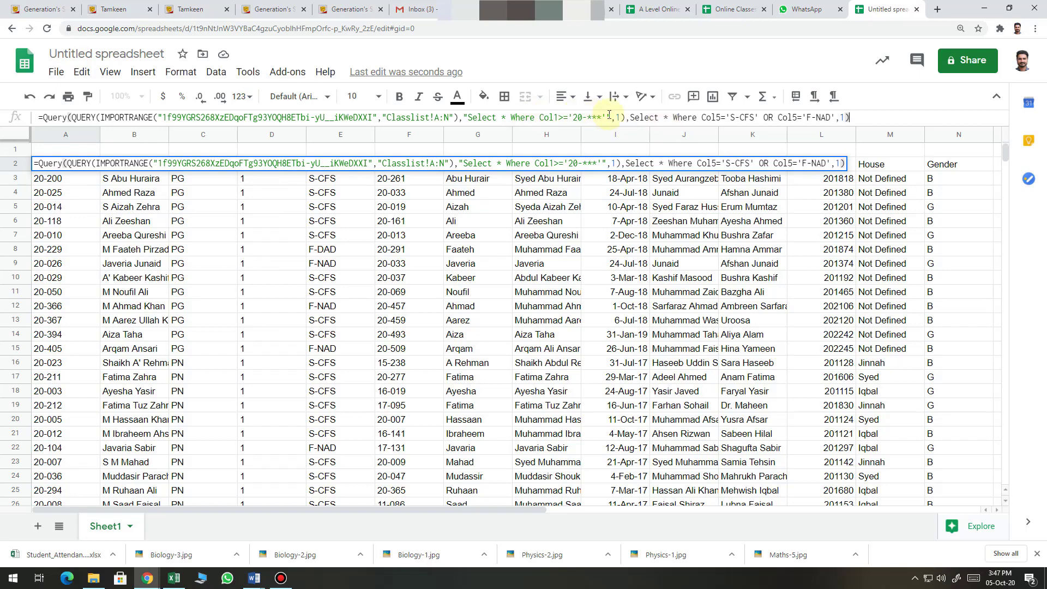
click(630, 119)
text(")
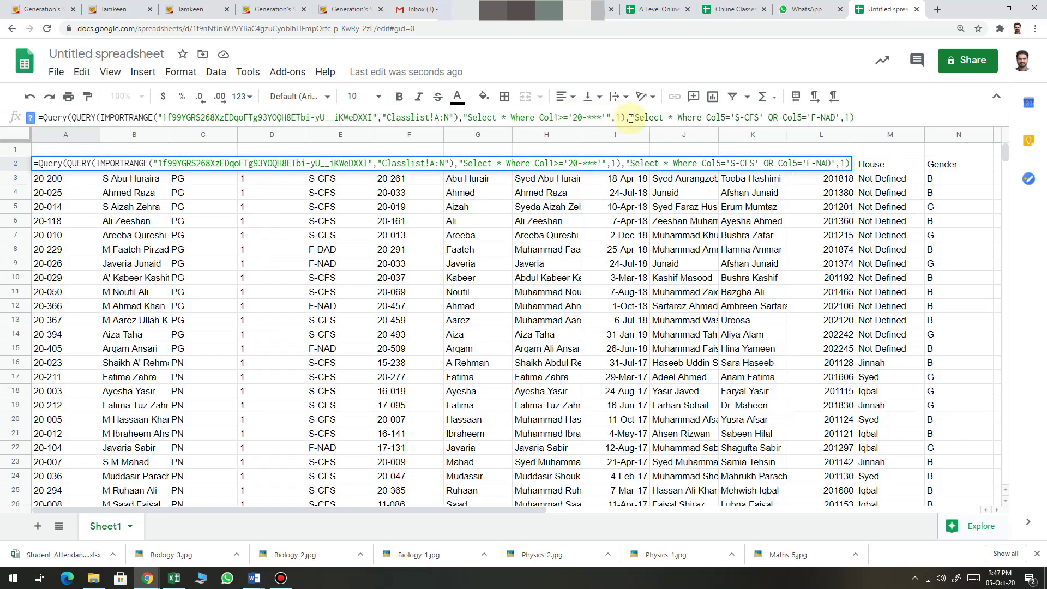
click(839, 117)
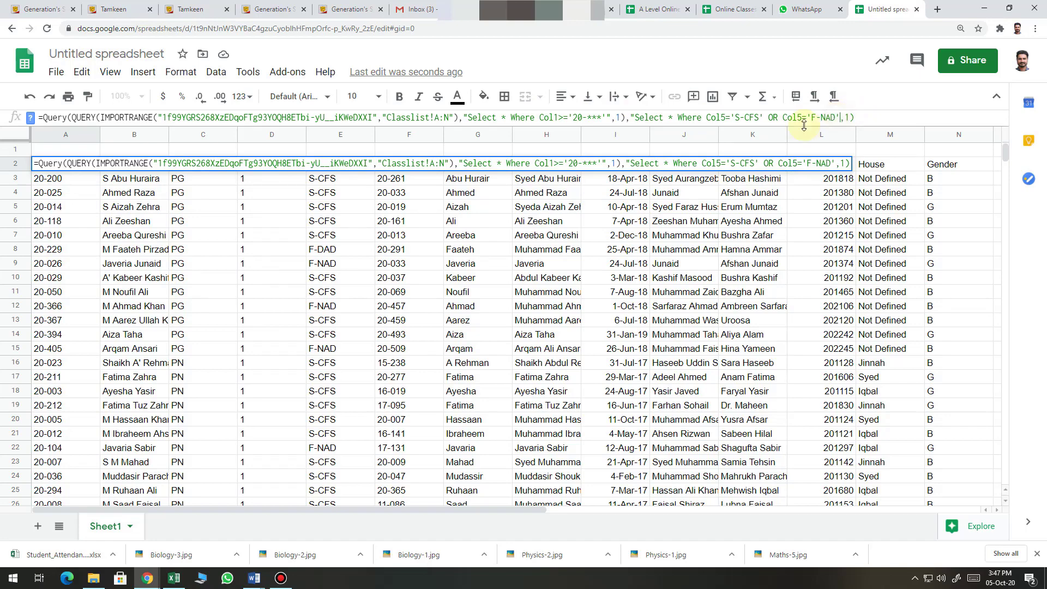
text(")
key(Return)
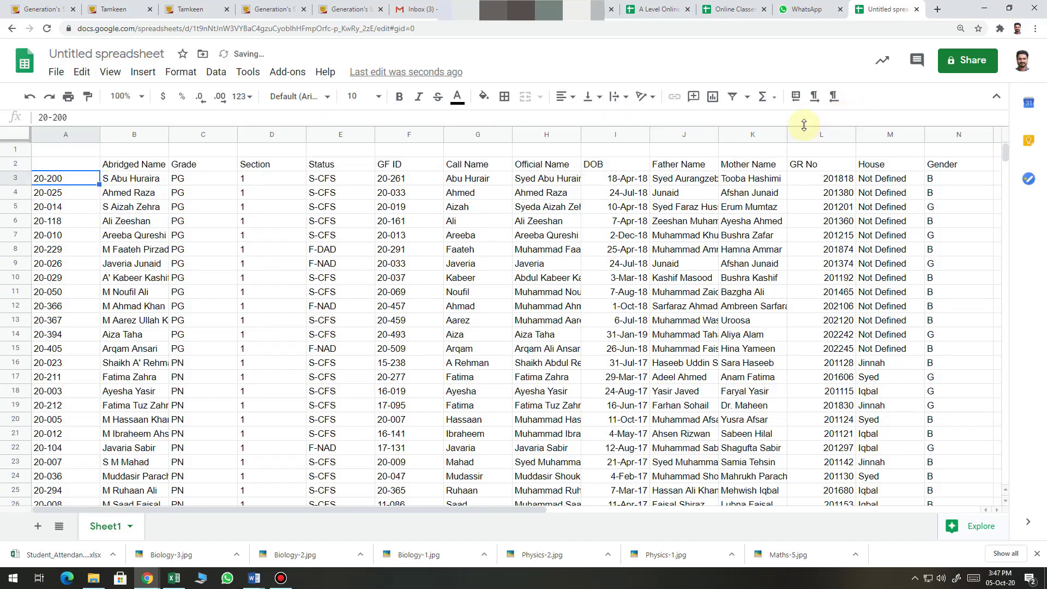
Scroll through the S-CFS and F-NAD results, then reselect A2
key(Up)
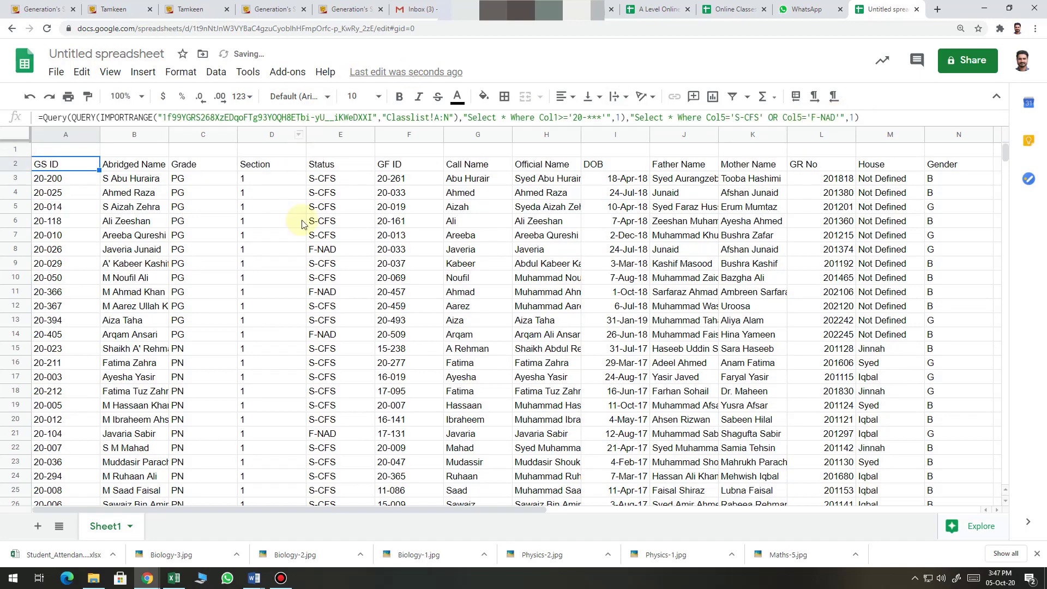
click(322, 265)
scroll(330, 324, down, 10)
scroll(330, 325, down, 20)
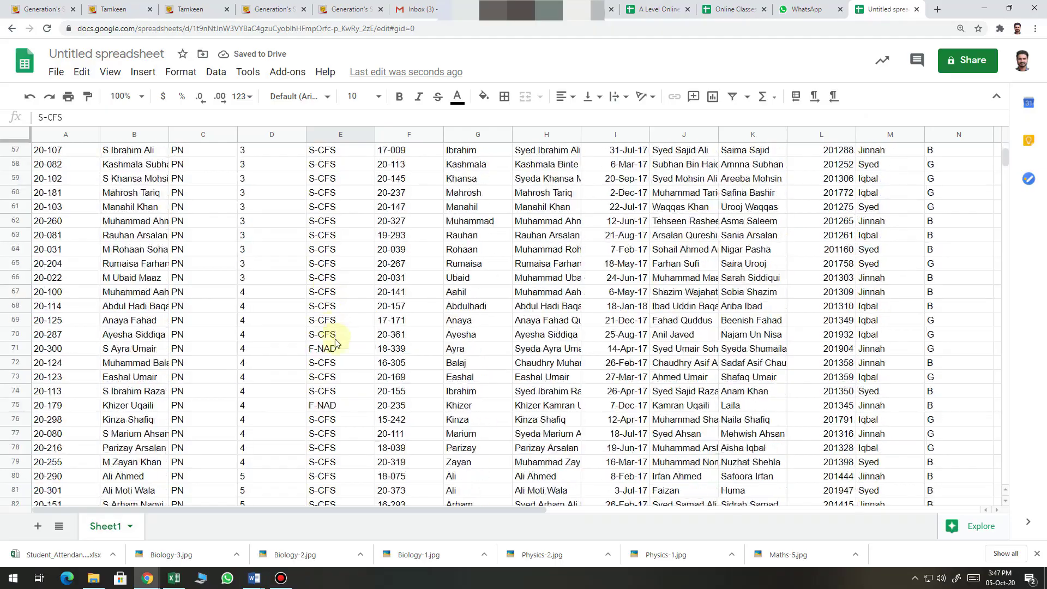
scroll(334, 386, down, 20)
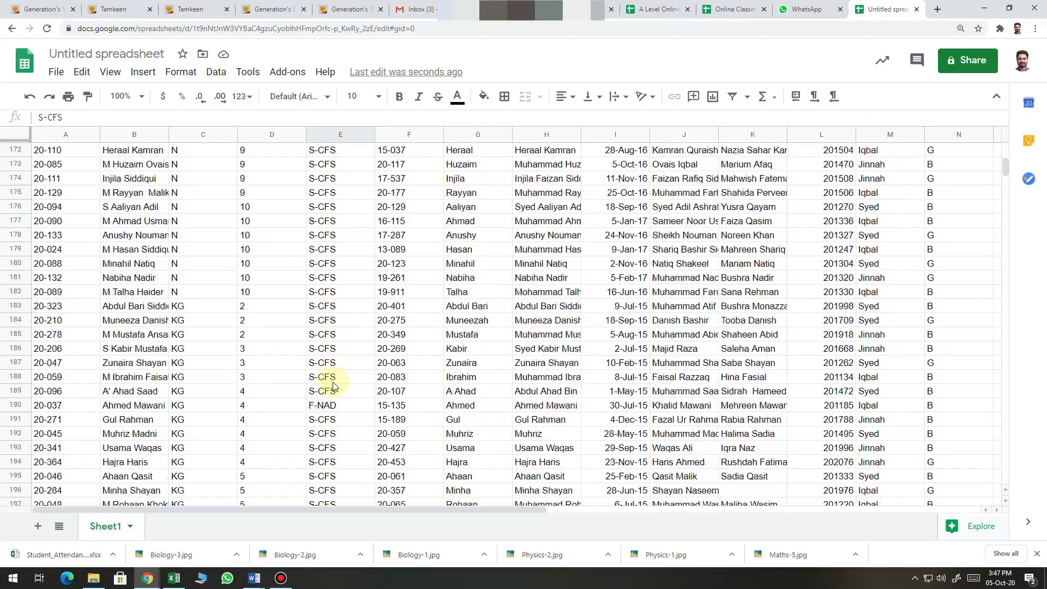
scroll(337, 372, up, 20)
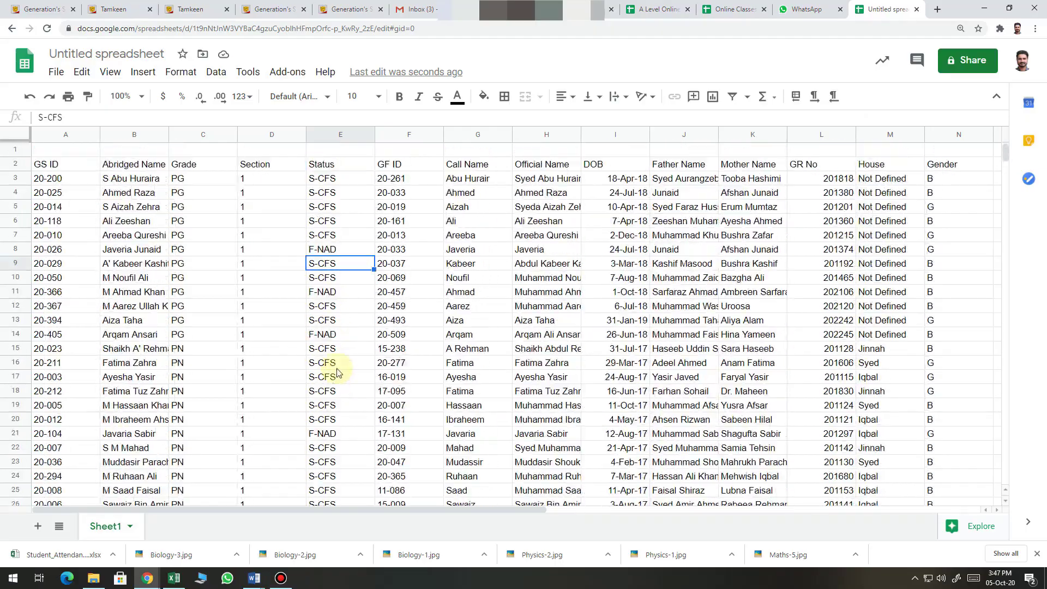
click(58, 165)
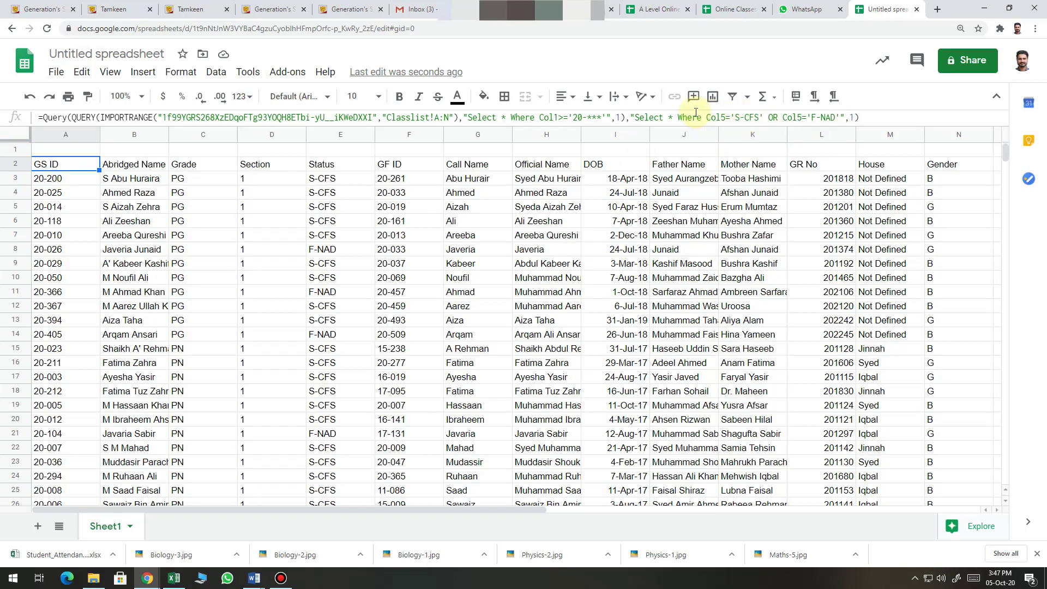
Remove the 5 from the first condition so it reads Col='S-CFS'
click(727, 117)
key(BackSpace)
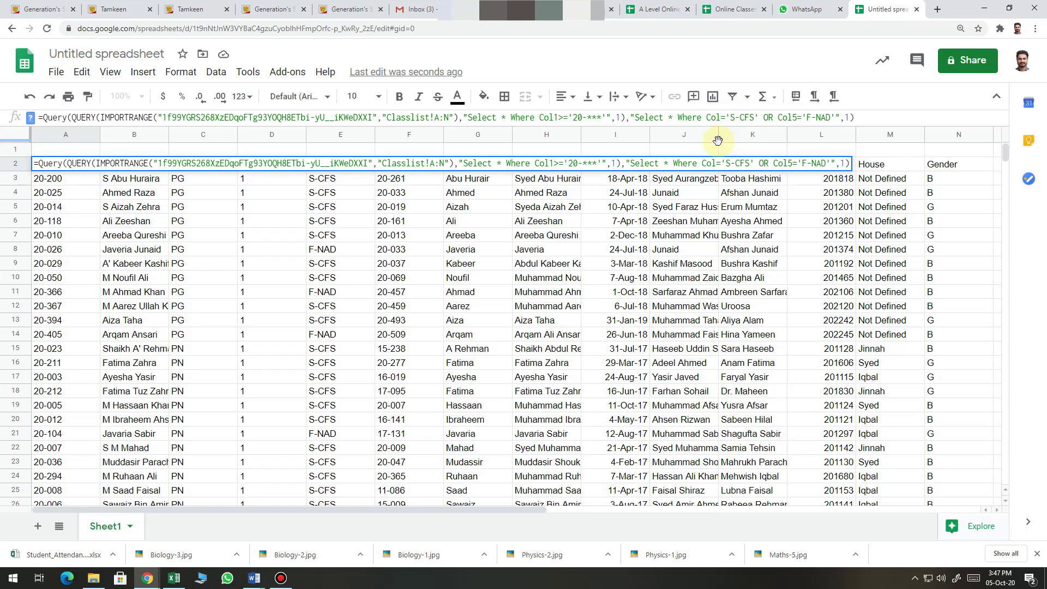
click(254, 578)
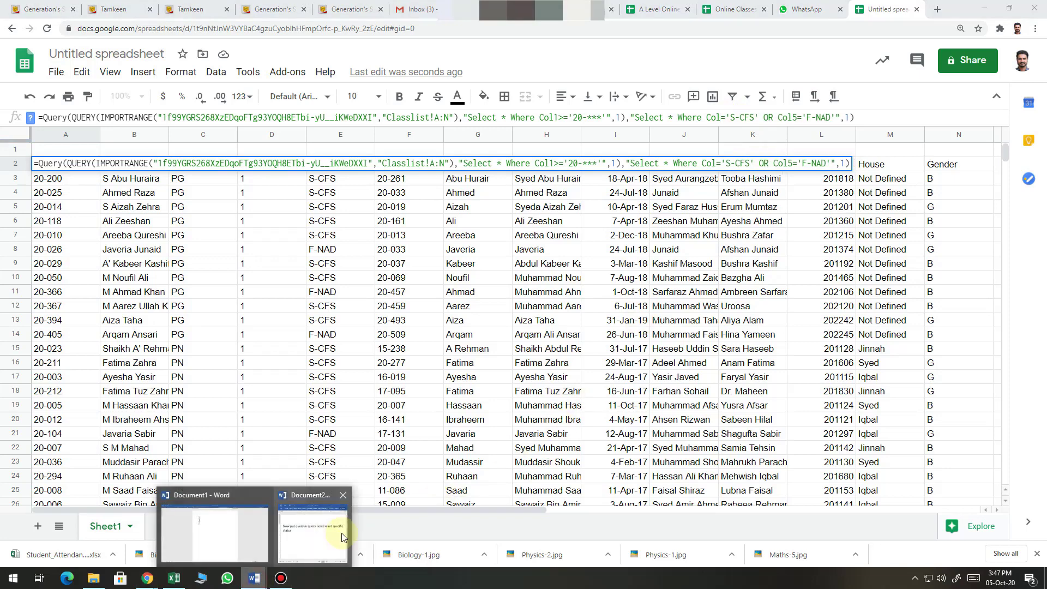
Replace the Word note with 'Or I want PG class' and minimize Word
click(334, 530)
drag(535, 353, 473, 321)
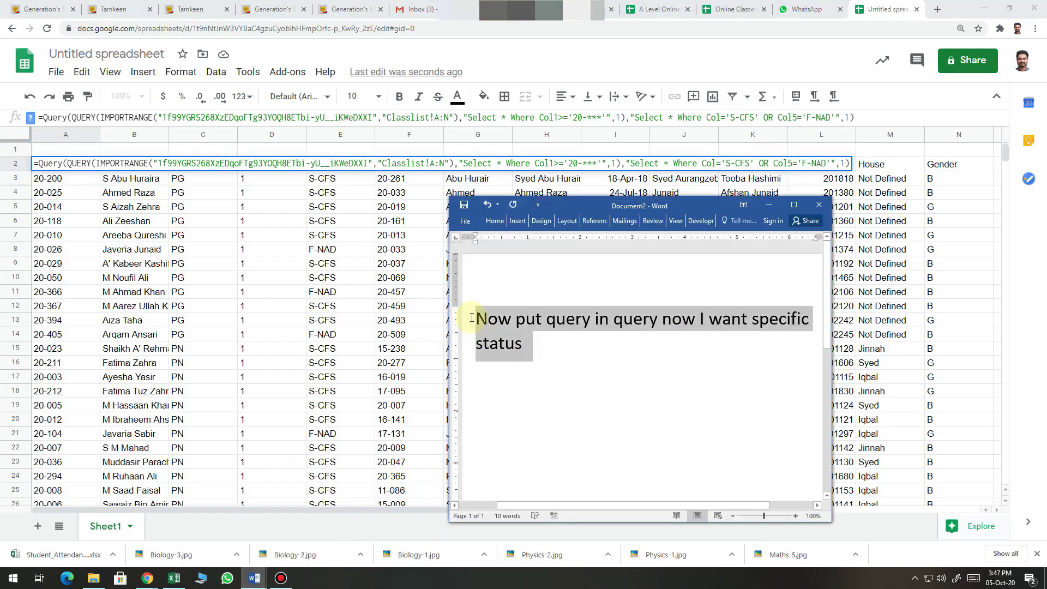
text(Or I )
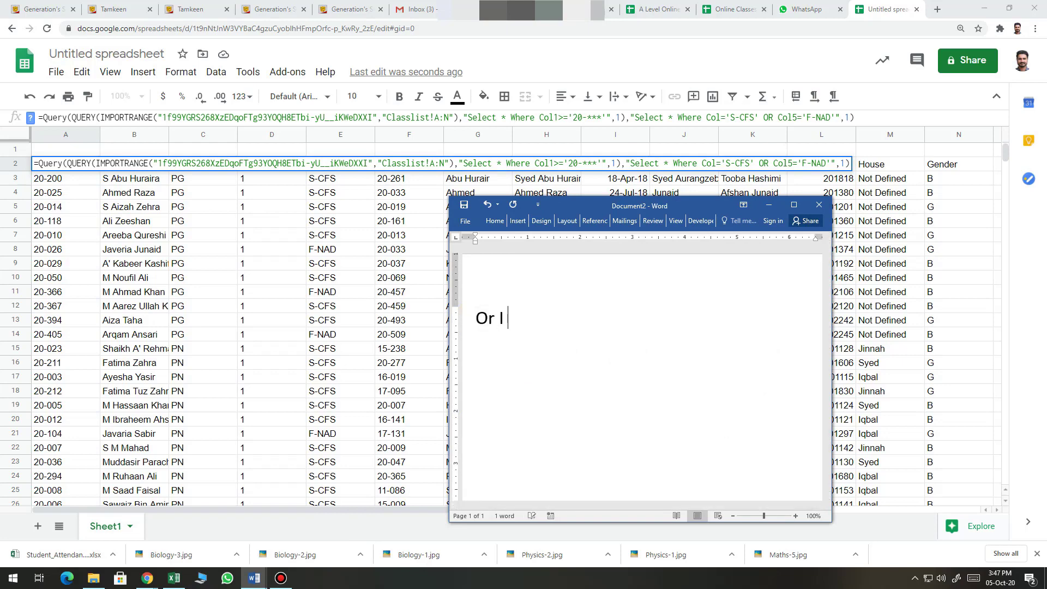
text(want pg)
key(BackSpace)
key(BackSpace)
key(BackSpace)
text(PG class)
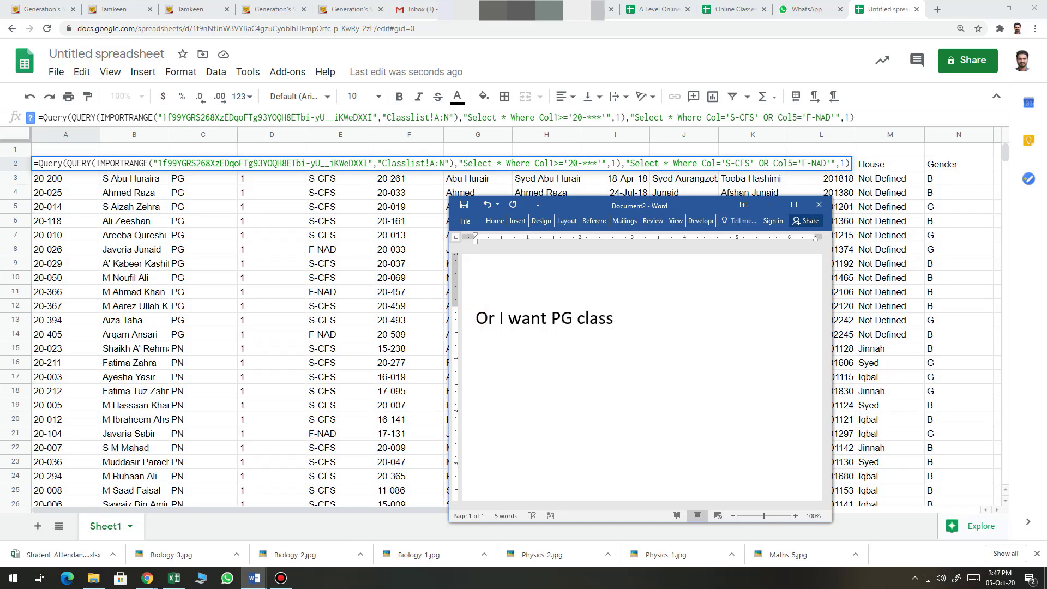
click(768, 205)
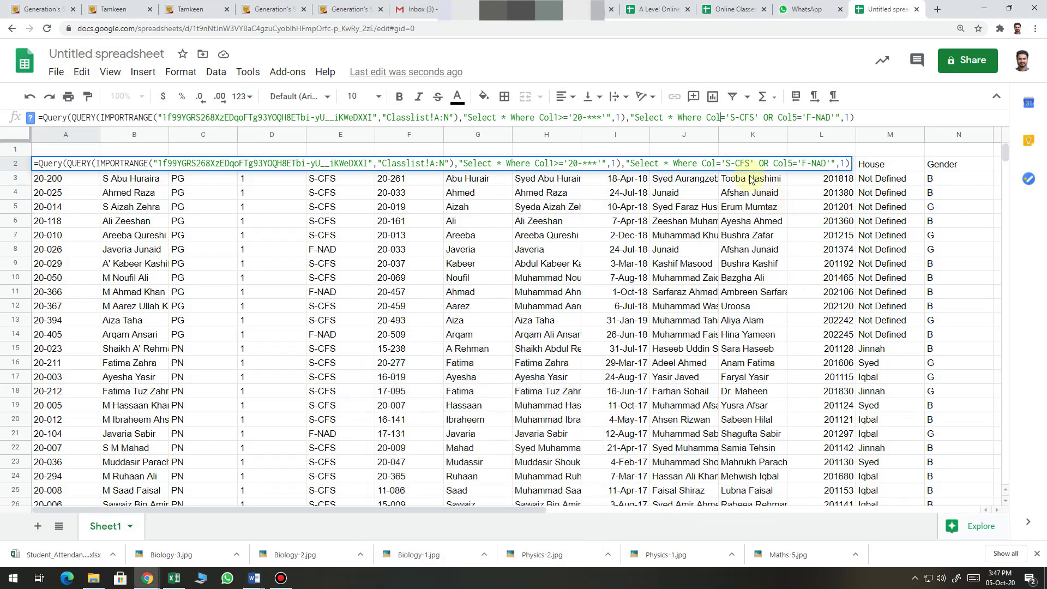
Change the outer condition to Col3='PG' and delete the OR Col5='F-NAD' clause
text(3)
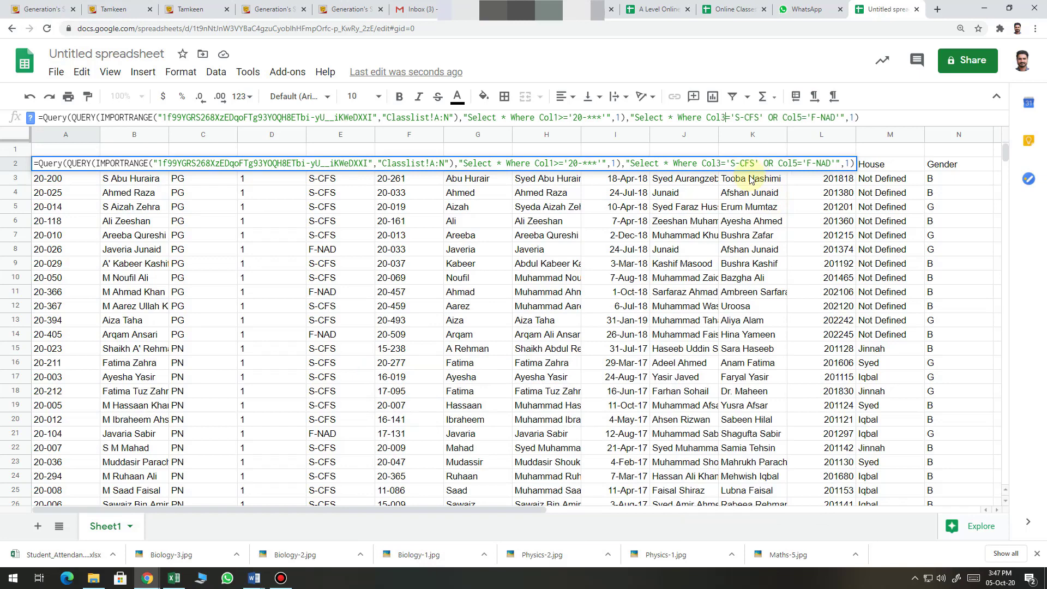
drag(736, 117, 760, 119)
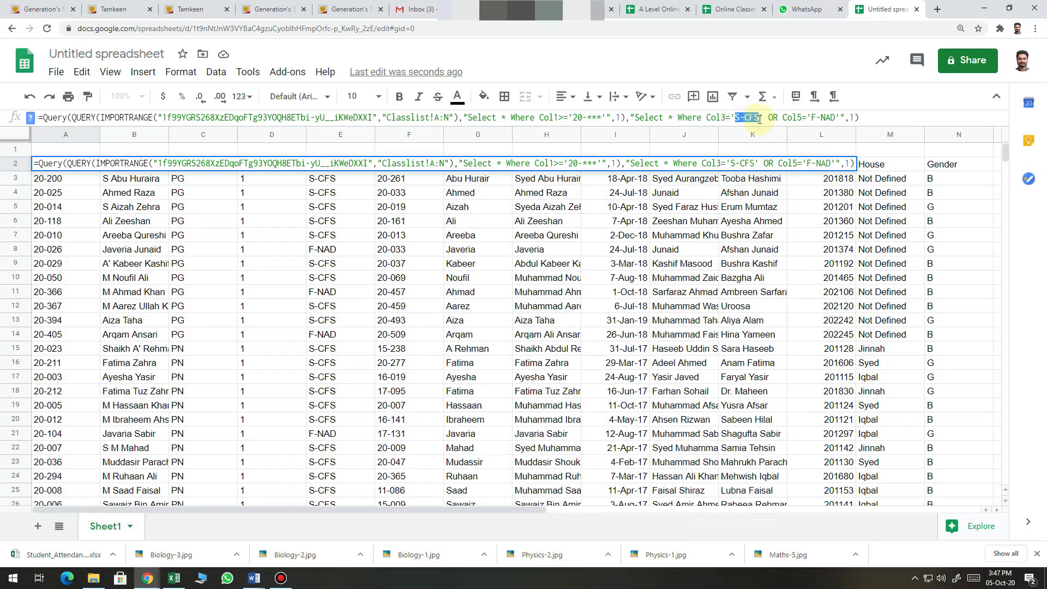
text(PG)
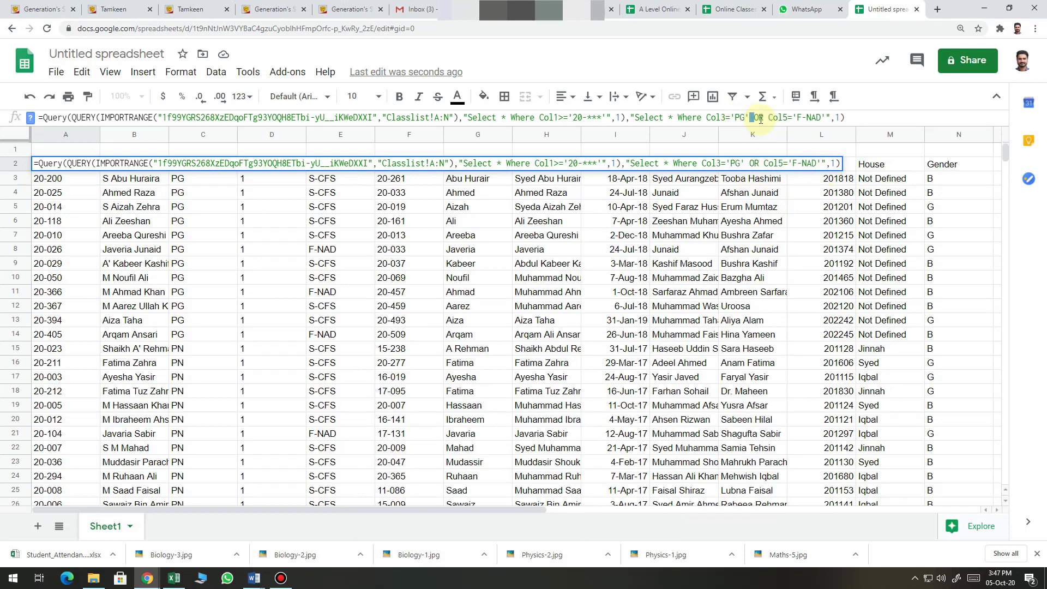
key(shift+Right)
key(shift+Right)
key(shift+Right)
key(shift+Right)
key(shift+Right)
key(shift+Right)
key(shift+Right)
key(shift+Right)
key(shift+Right)
key(shift+Right)
key(shift+Right)
key(shift+Right)
key(shift+Right)
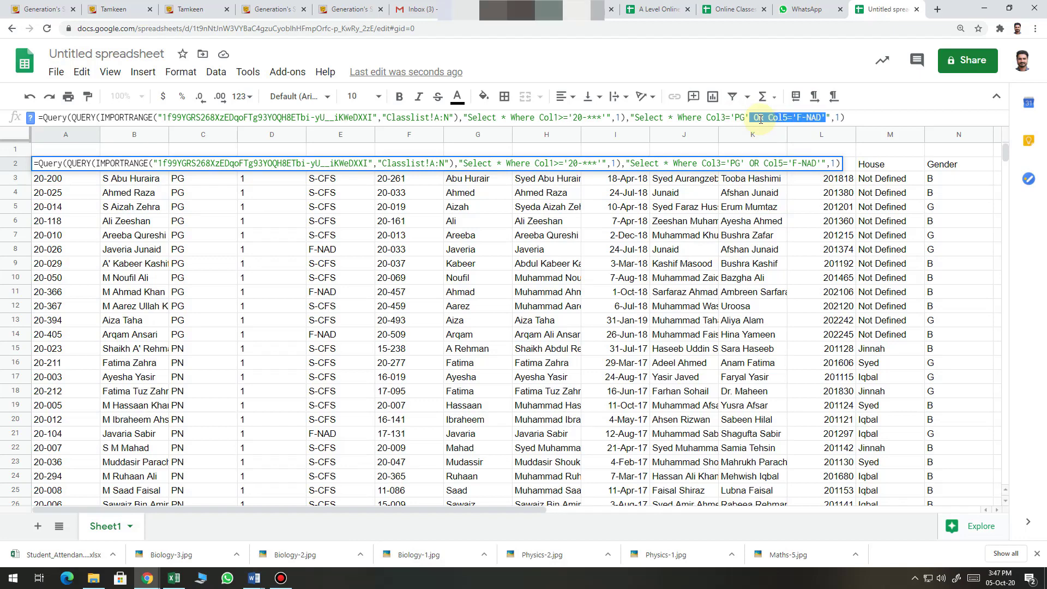
key(BackSpace)
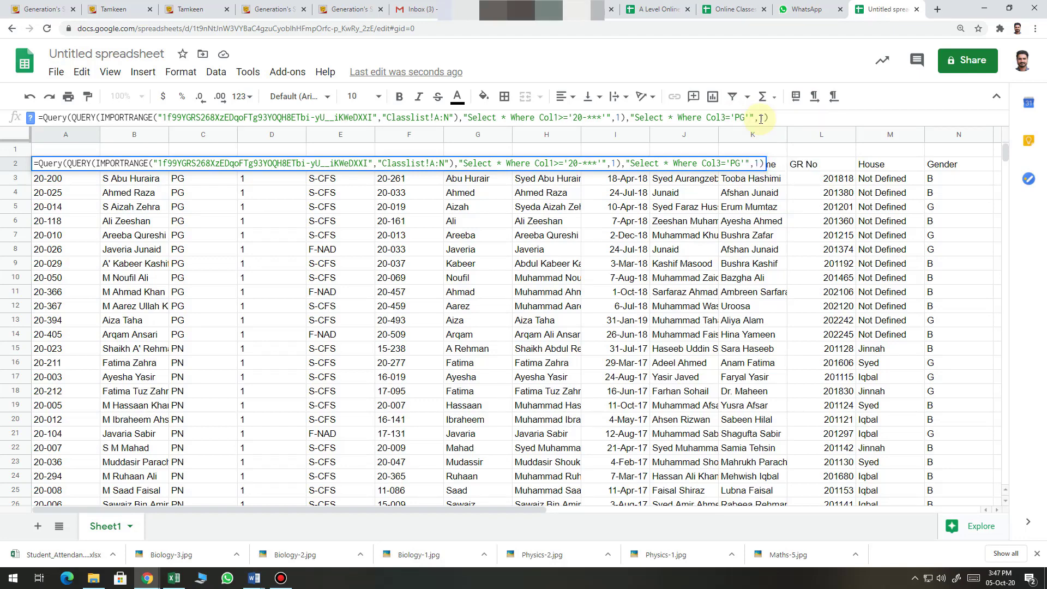
key(Return)
key(Up)
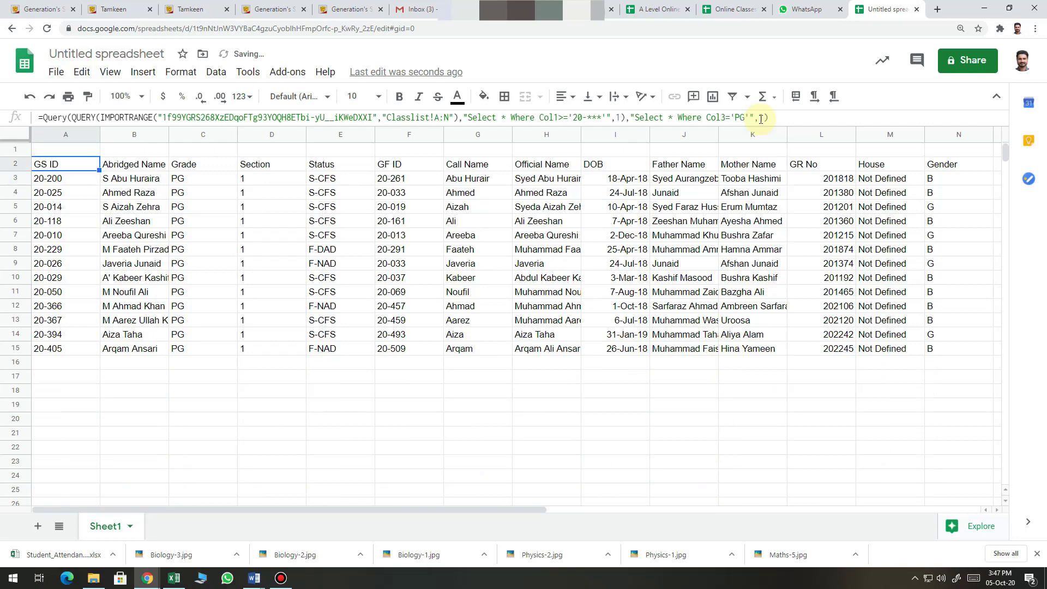
Switch the grade filter to PN, then to I, listing only Grade I students
click(746, 119)
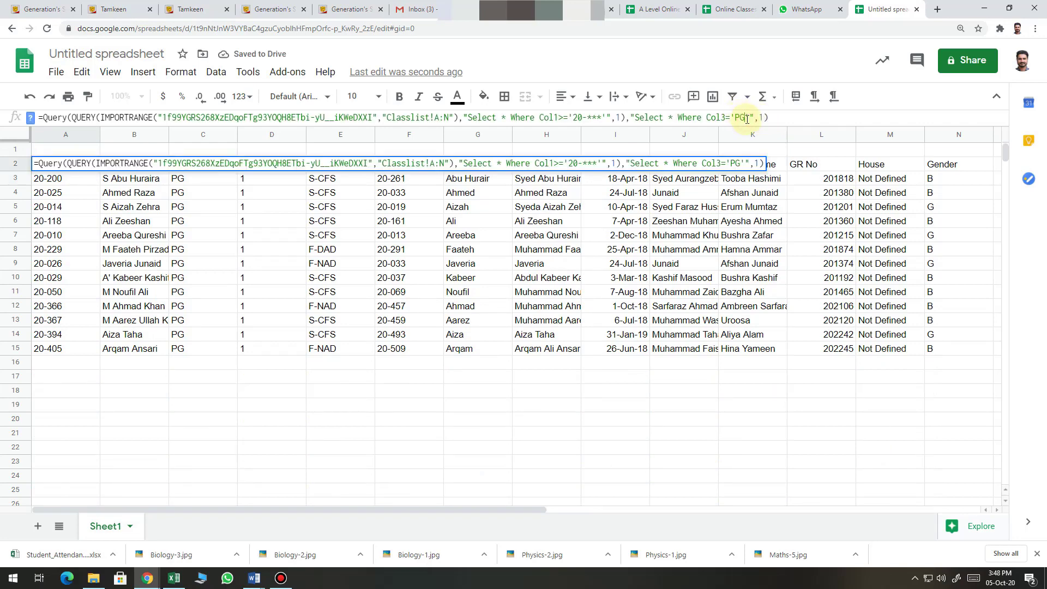
key(BackSpace)
text(N)
key(Return)
key(Up)
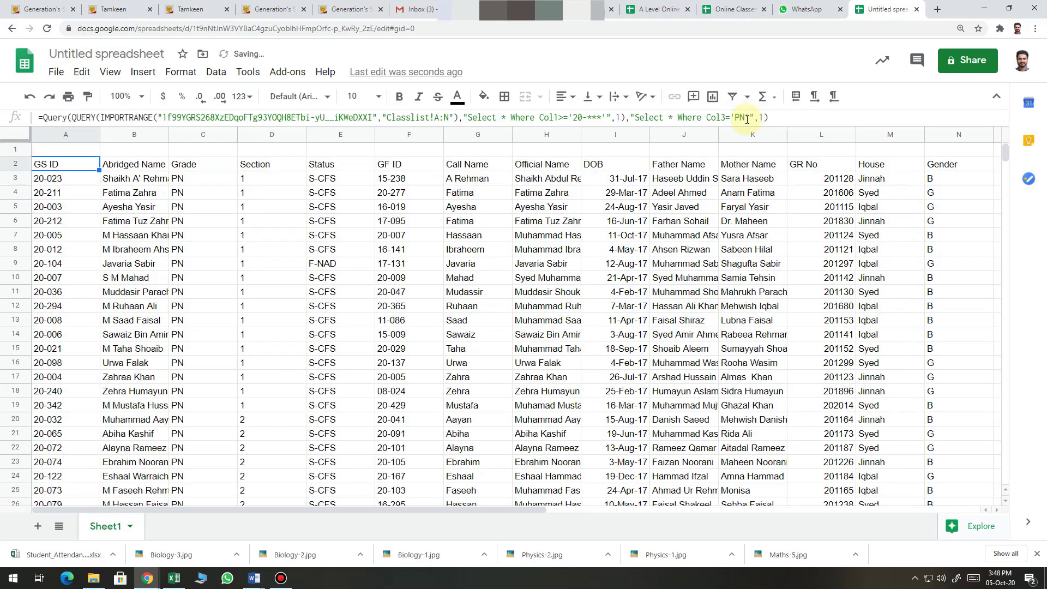
click(746, 119)
key(BackSpace)
key(BackSpace)
text(I)
key(Return)
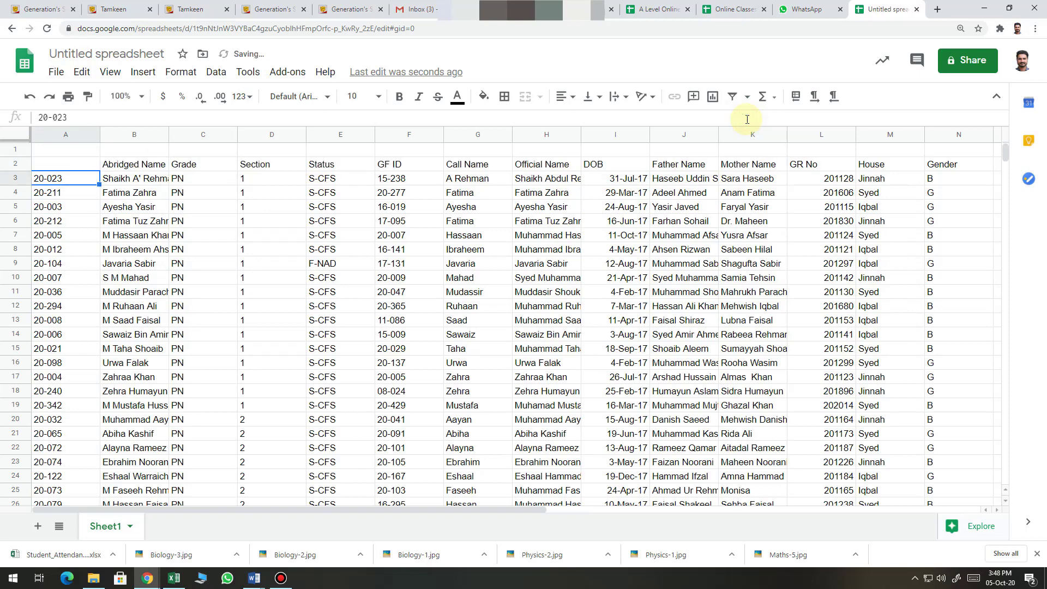
key(Up)
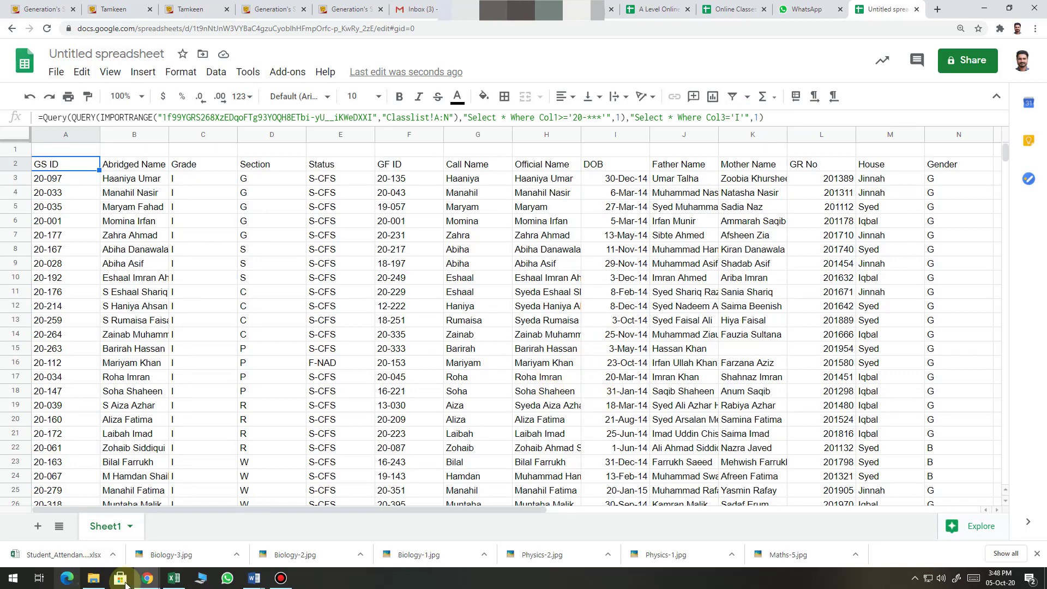
Replace the 'Or I want PG class' note in Word's Document2 with 'JAzakallah'
mouse_move(255, 578)
click(317, 540)
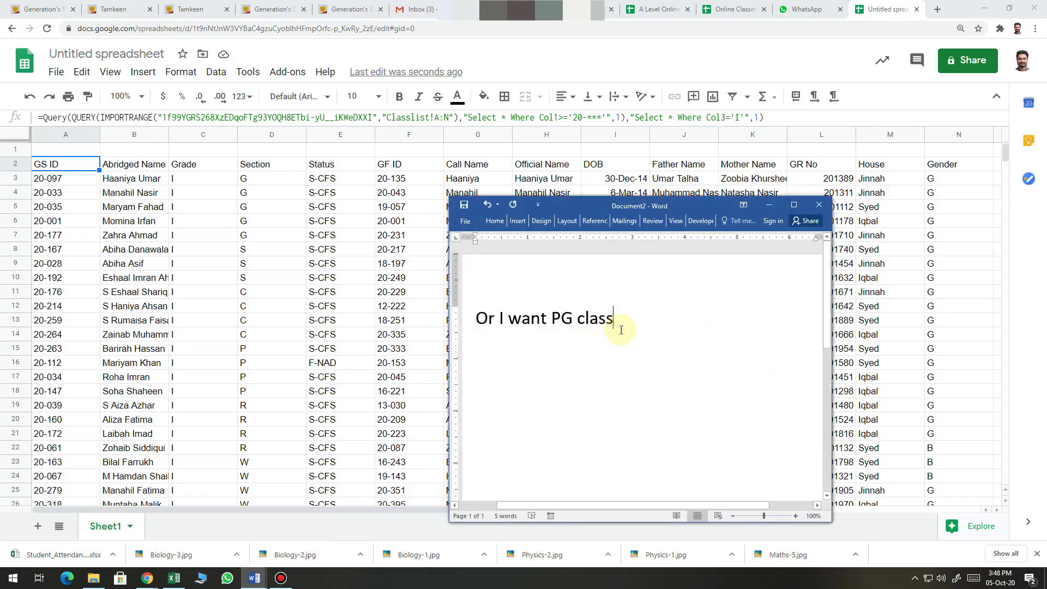
drag(613, 319, 477, 319)
key(BackSpace)
text(JA)
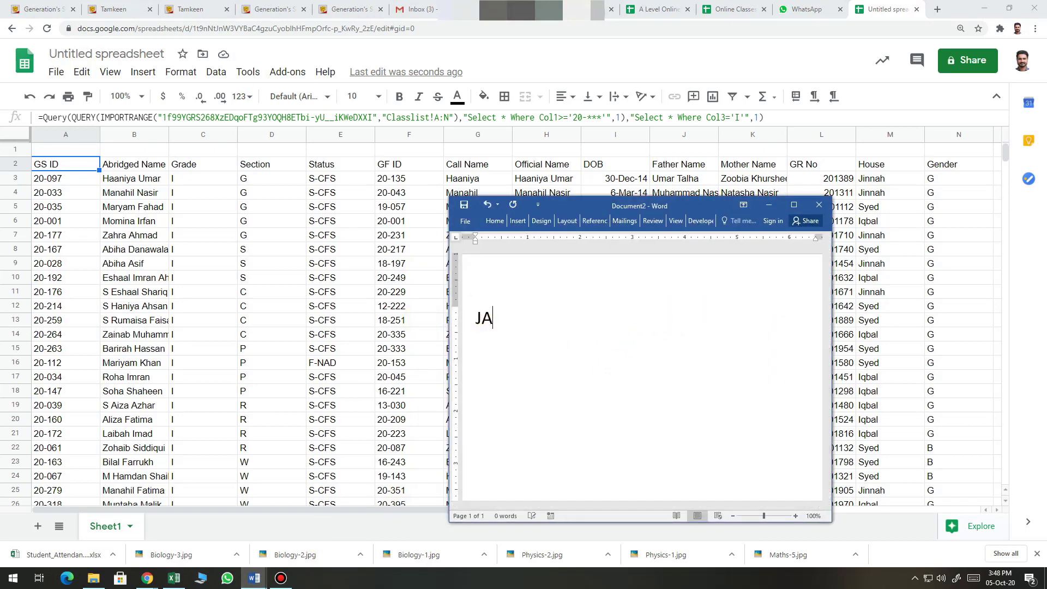
text(zakallah)
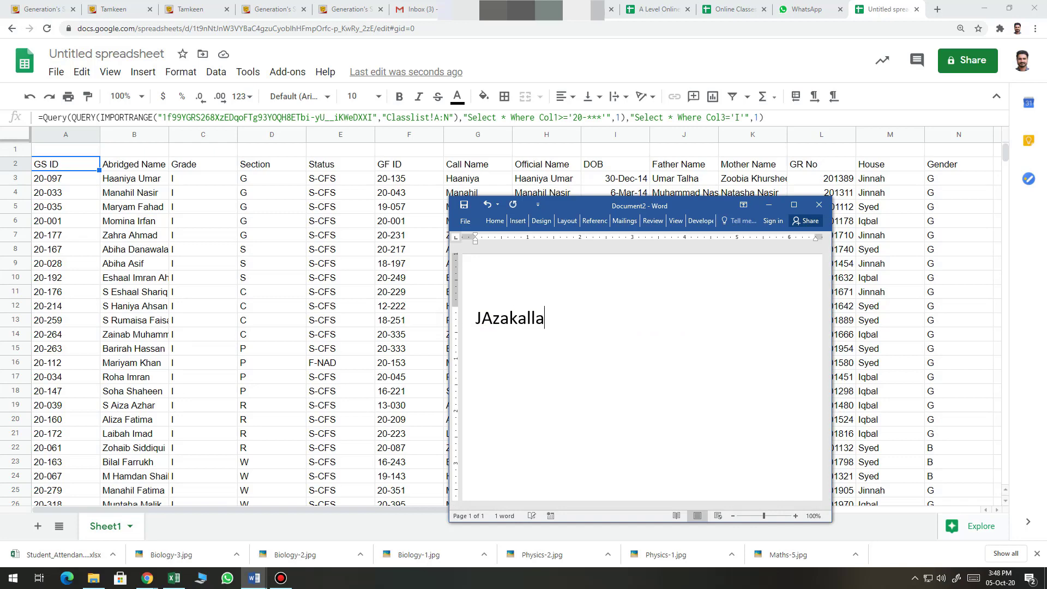